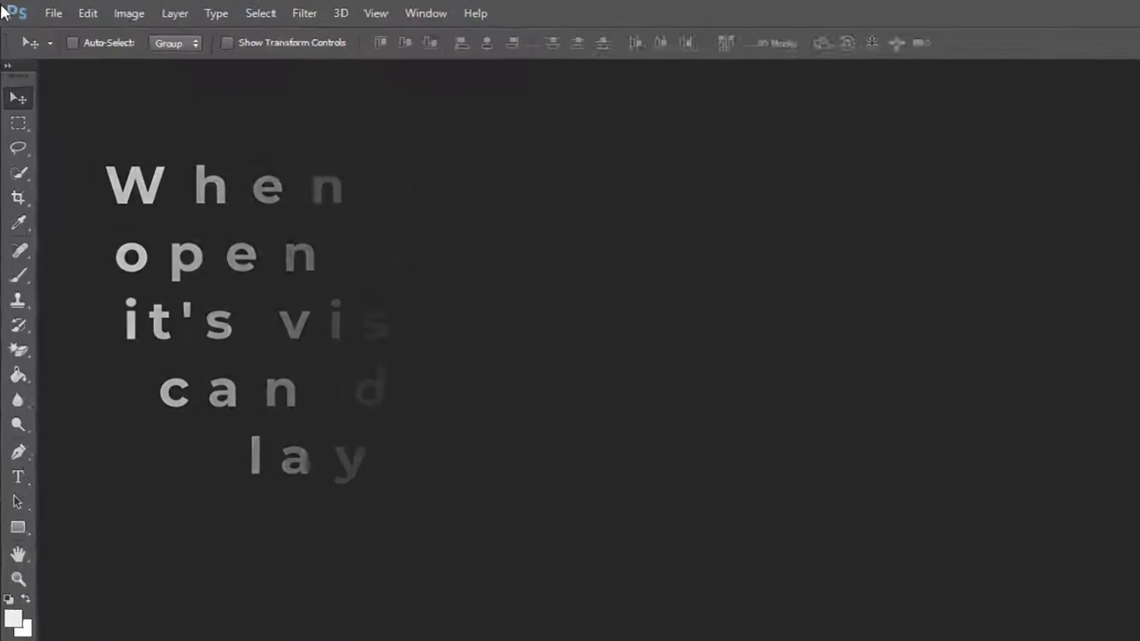
Step: Start a new document and name it New Template
left_click(52, 12)
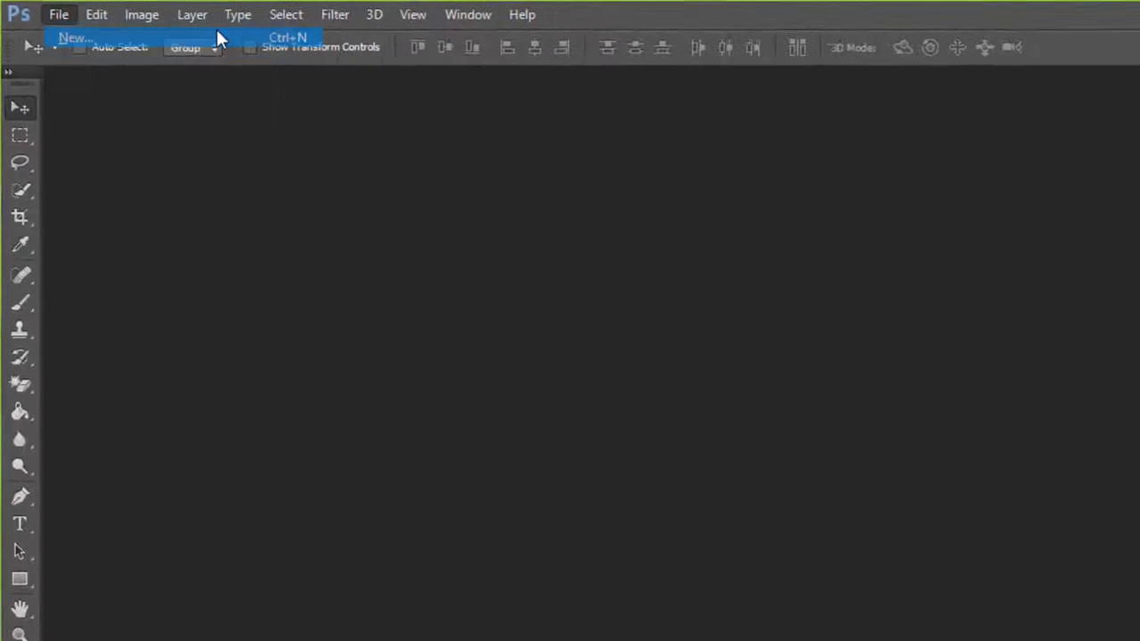
left_click(319, 55)
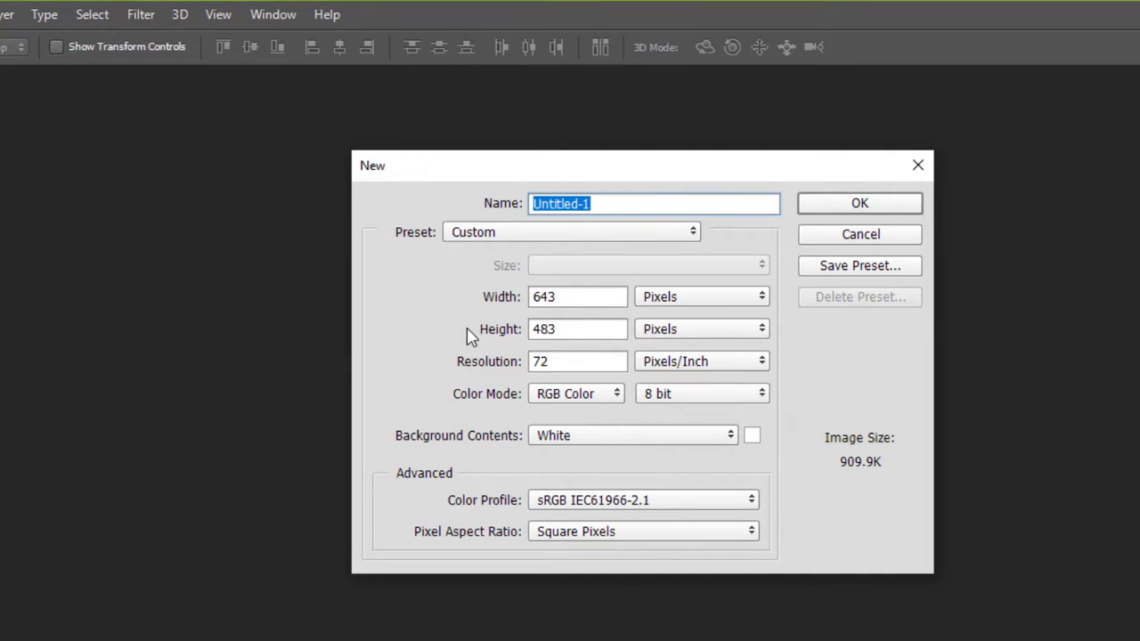
left_click(628, 205)
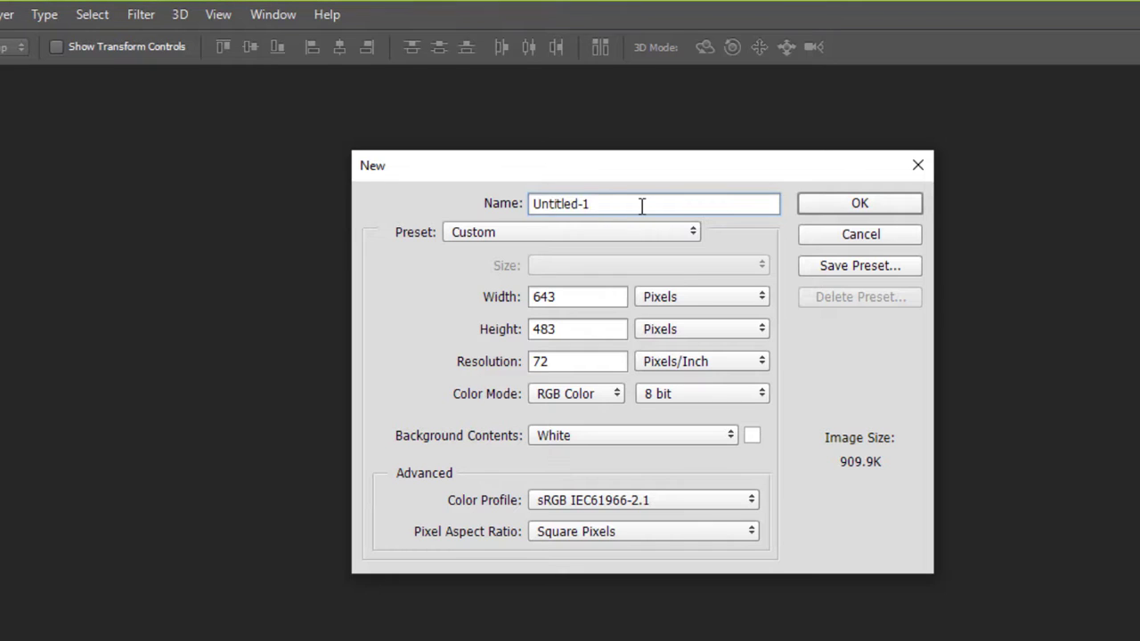
left_click_drag(641, 205, 471, 205)
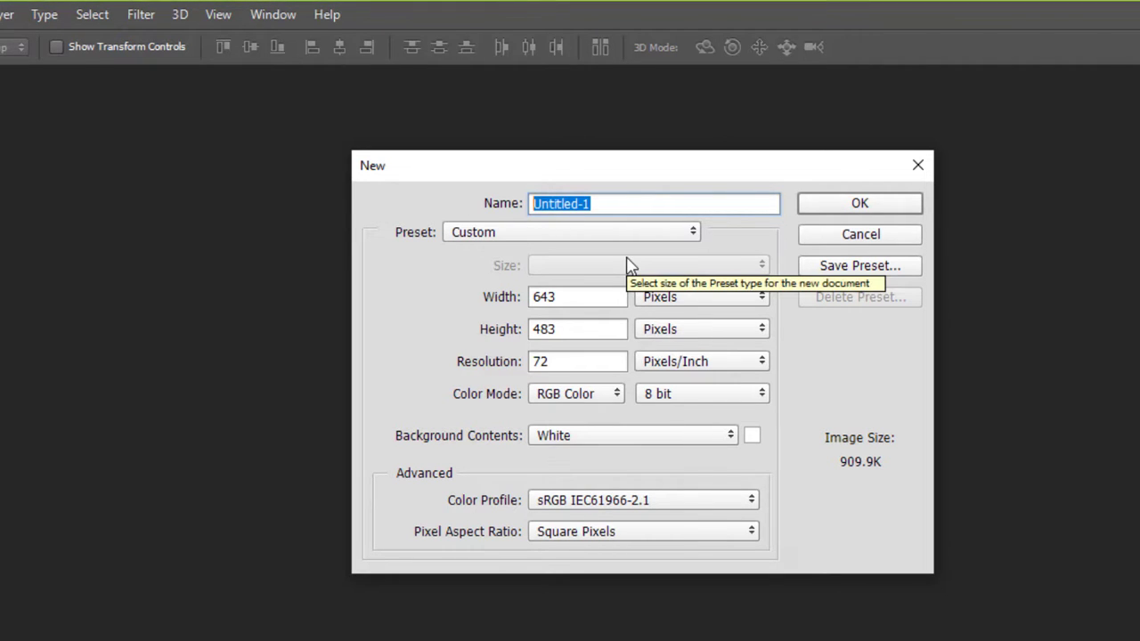
type("Ne")
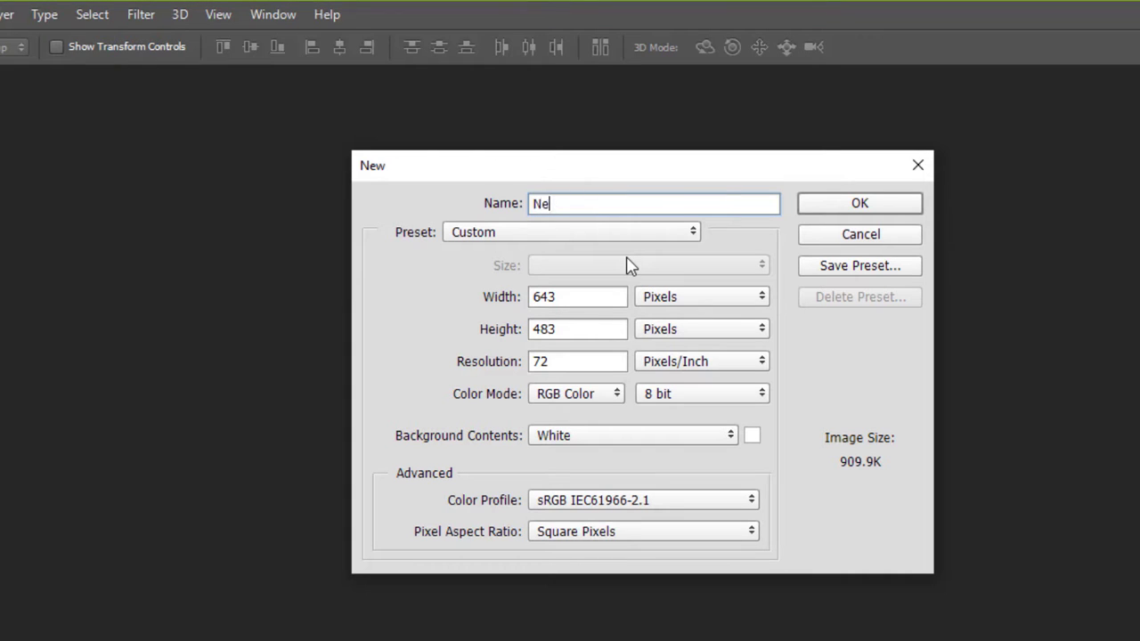
type("w Template")
Step: Set the new document to 800 pixels wide, 400 pixels high, with a resolution of 150 pixels/inch
left_click(574, 298)
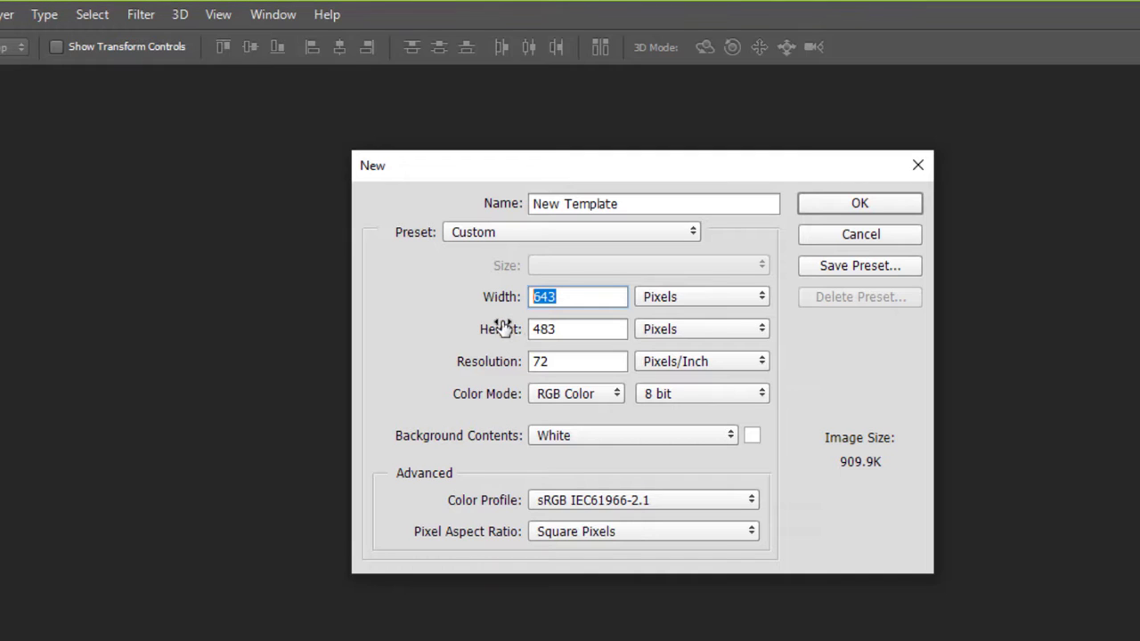
type("800")
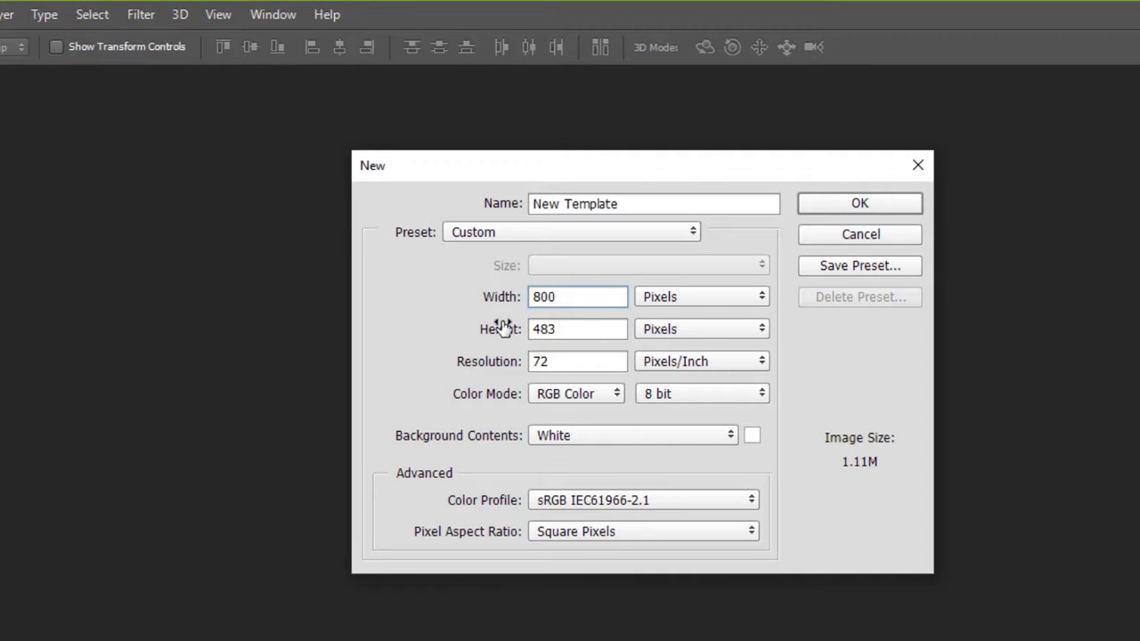
key("Tab")
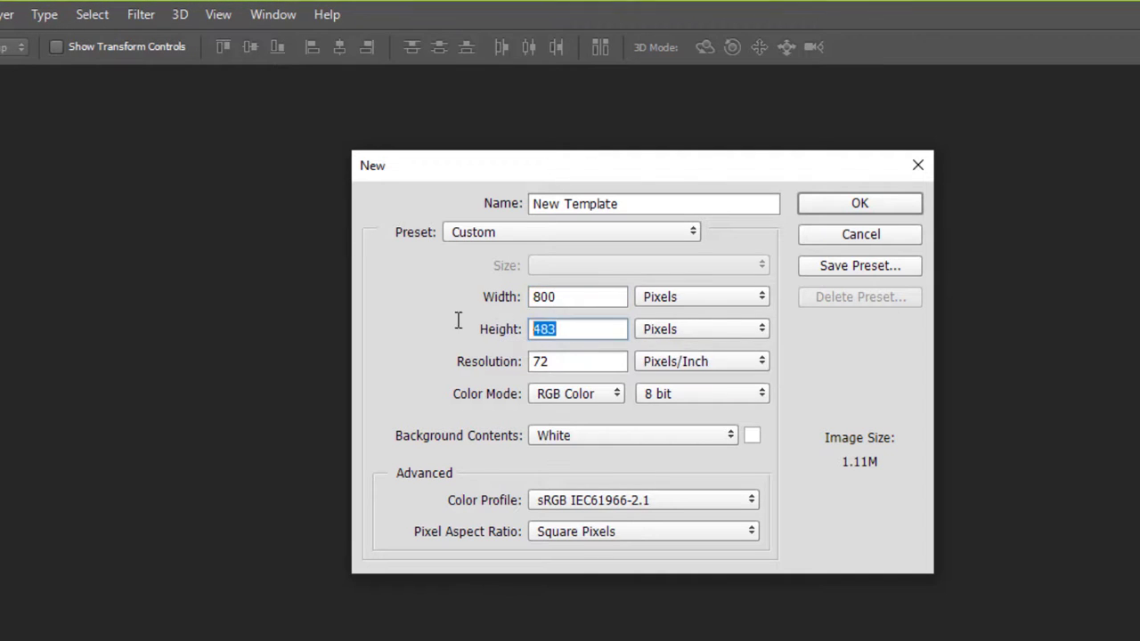
type("400")
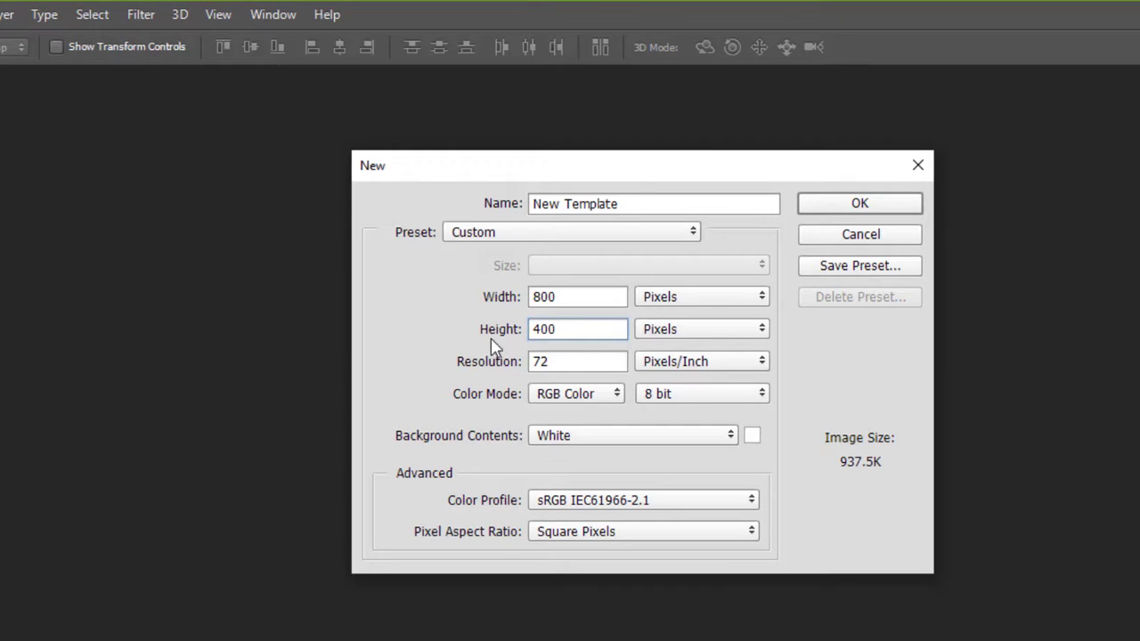
left_click(579, 362)
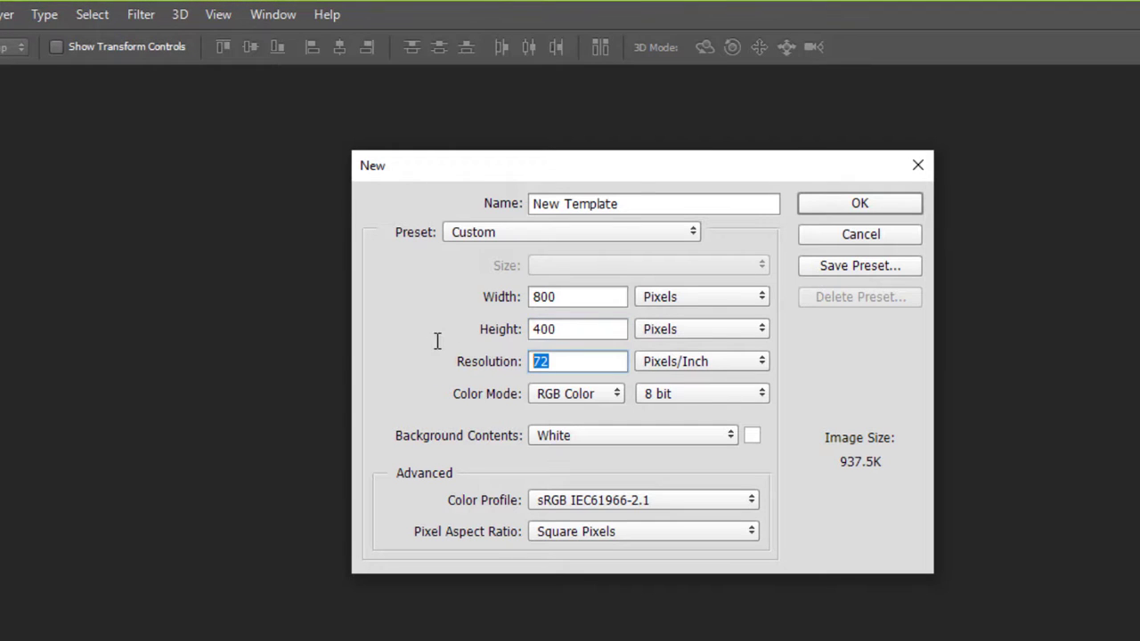
type("150")
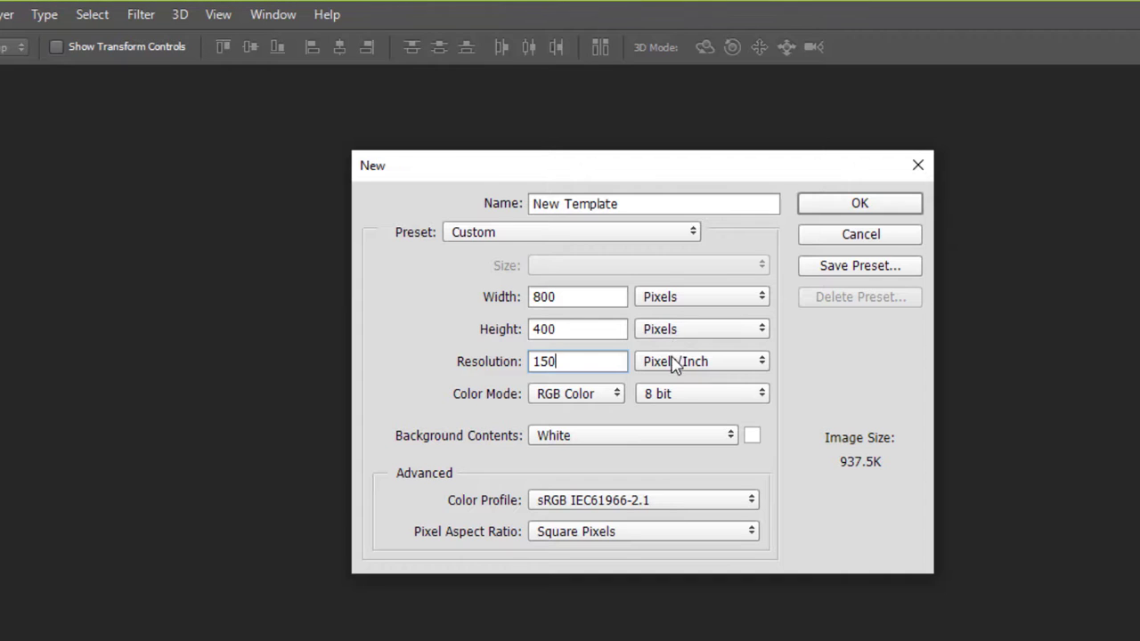
Step: Save the document settings as a preset named "My Template 800 px X 400 px"
left_click(853, 269)
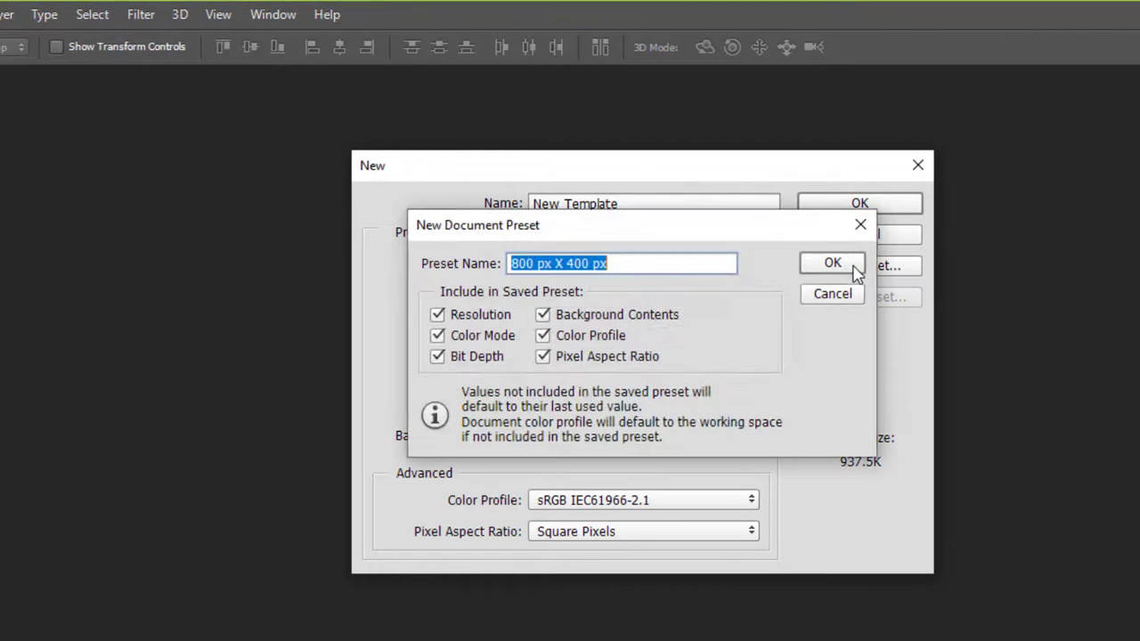
left_click(527, 264)
key("Left")
key("Left")
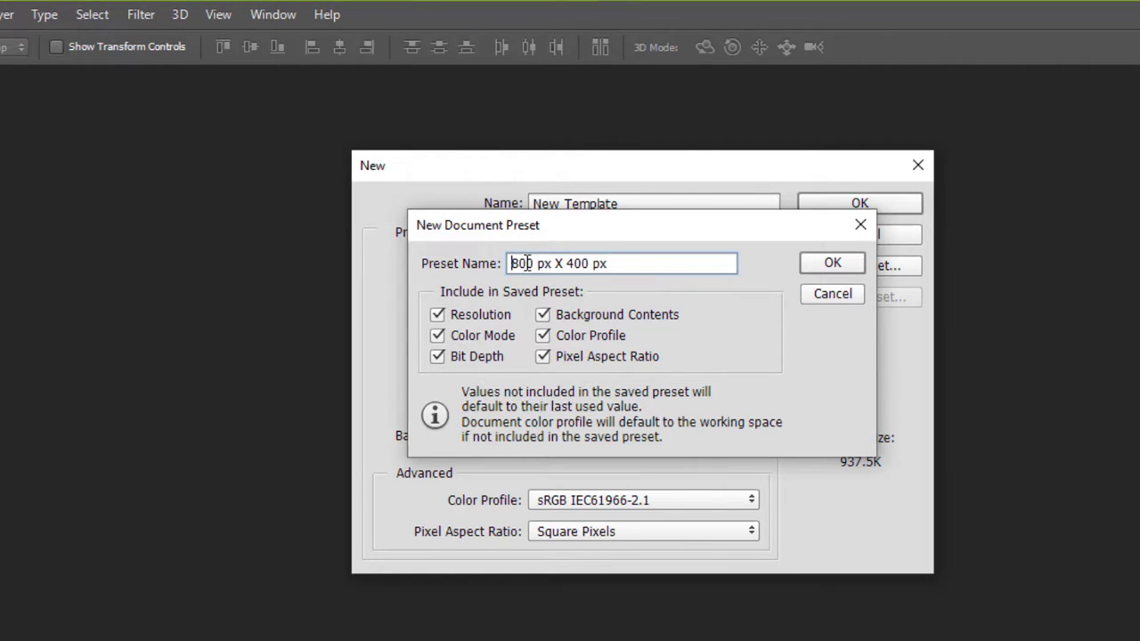
type("M")
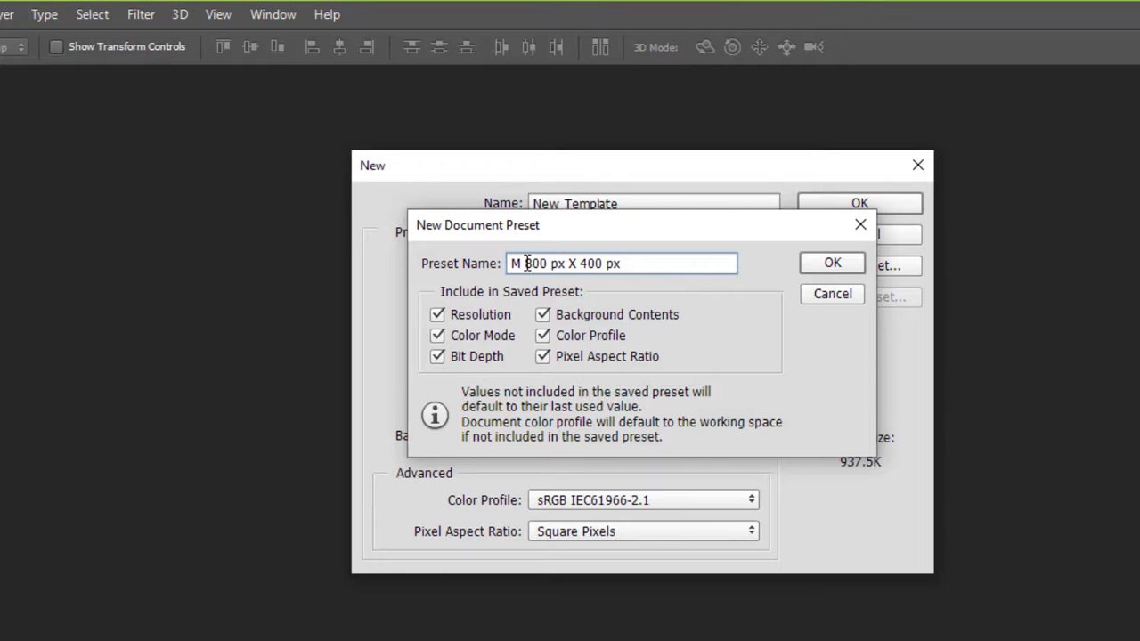
key("ctrl+a")
key("BackSpace")
type("My Template")
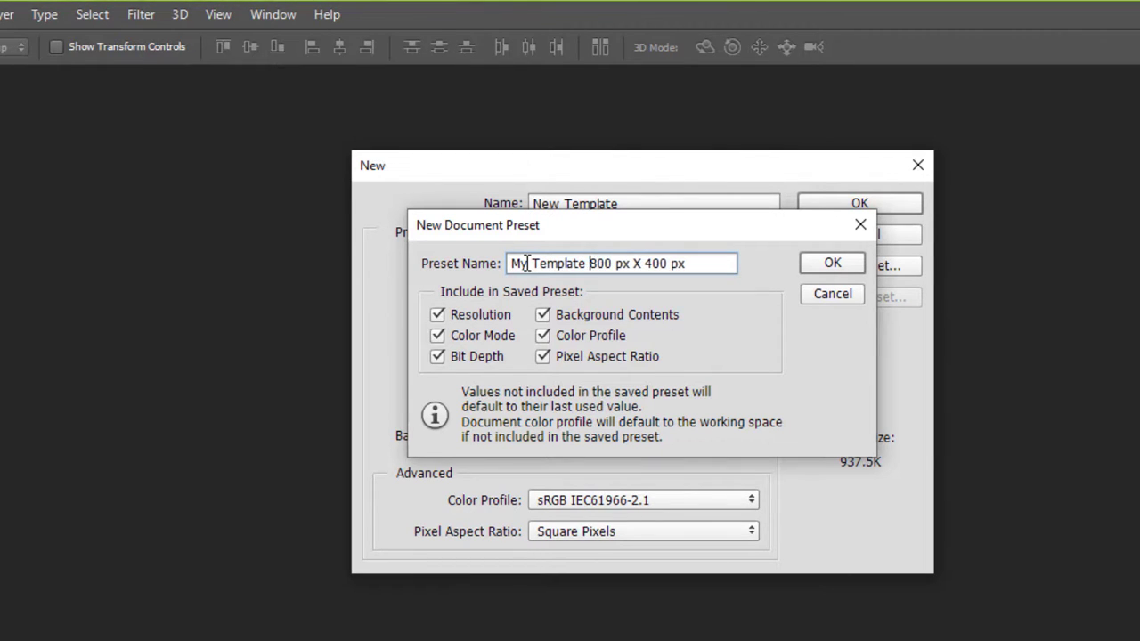
left_click(842, 267)
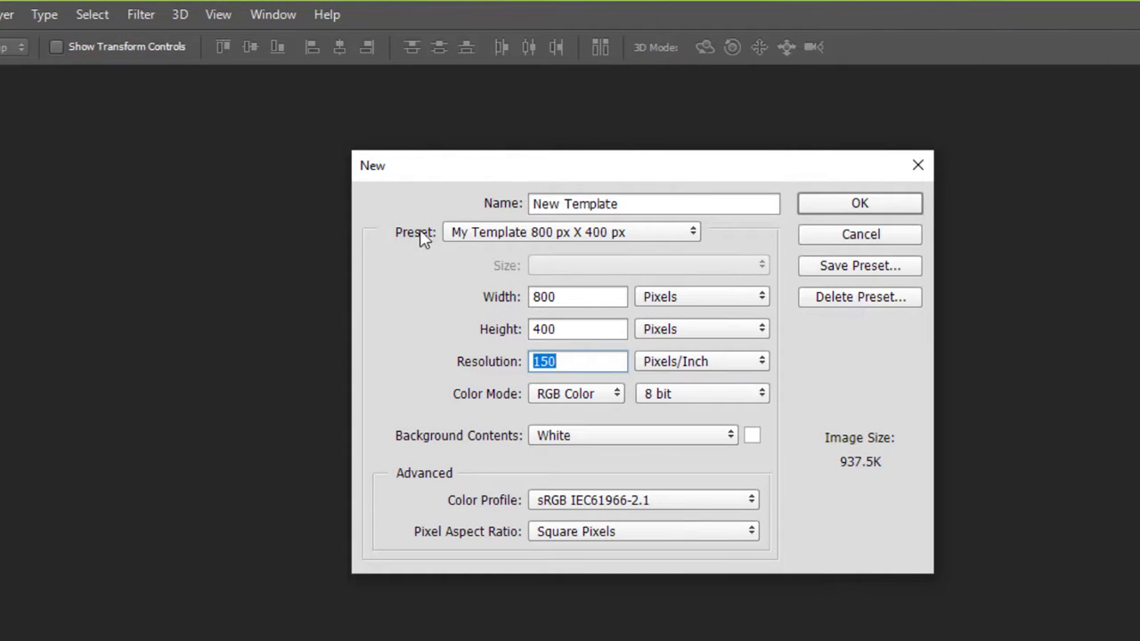
Step: Choose the "My Template 800 px X 400 px" preset and create the document from it
left_click(638, 233)
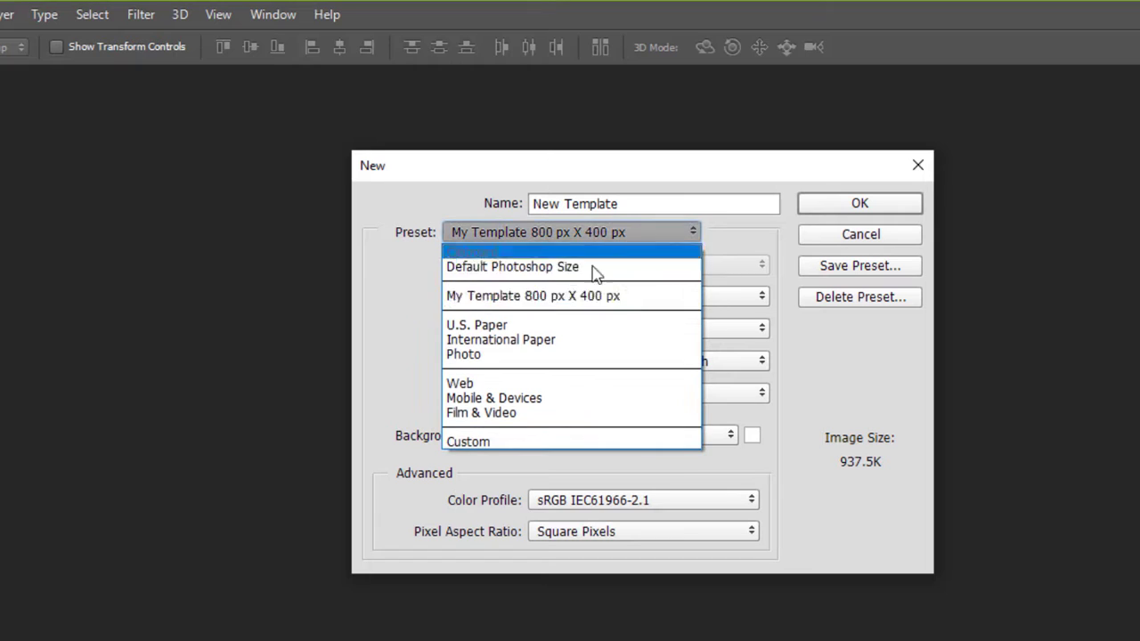
left_click(556, 296)
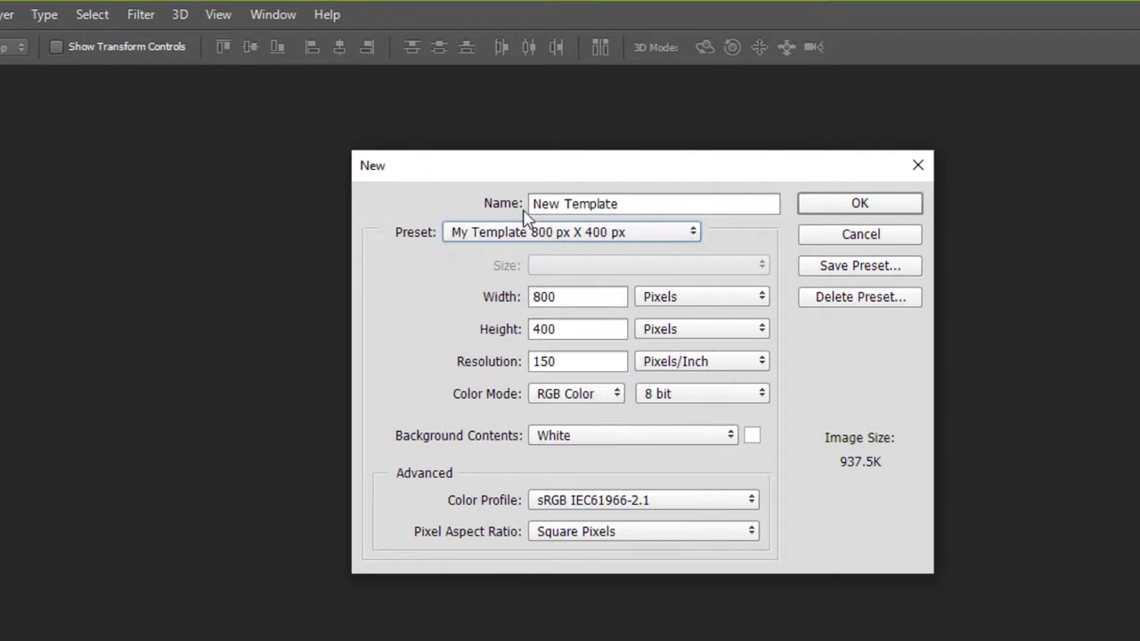
left_click(862, 204)
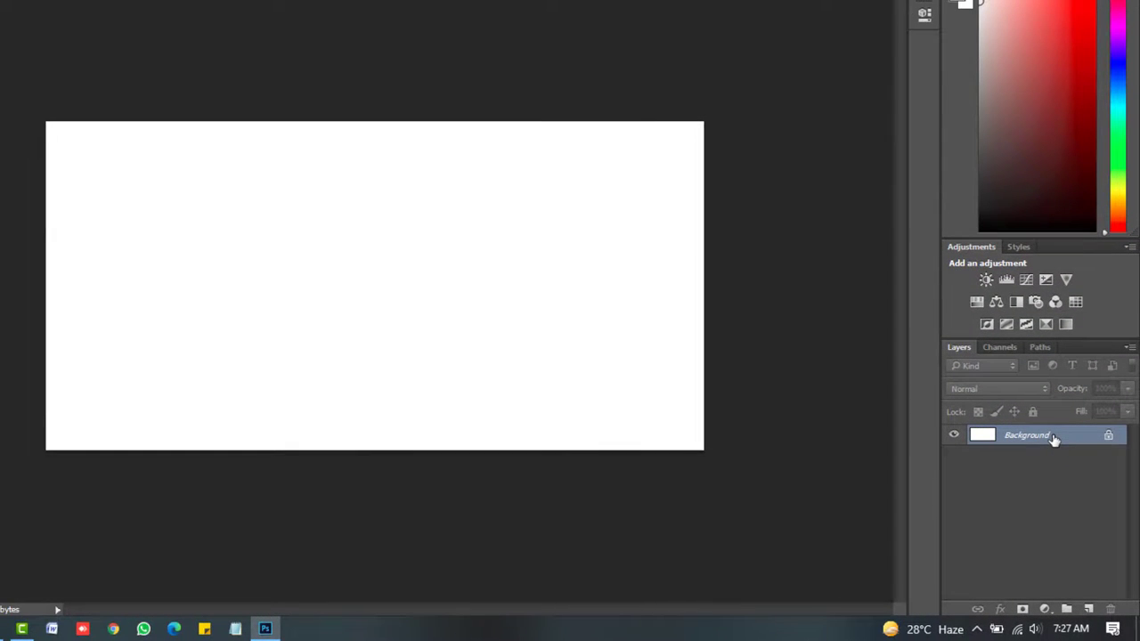
Step: Convert the locked Background into a regular layer and add an empty layer above it
double_click(1053, 438)
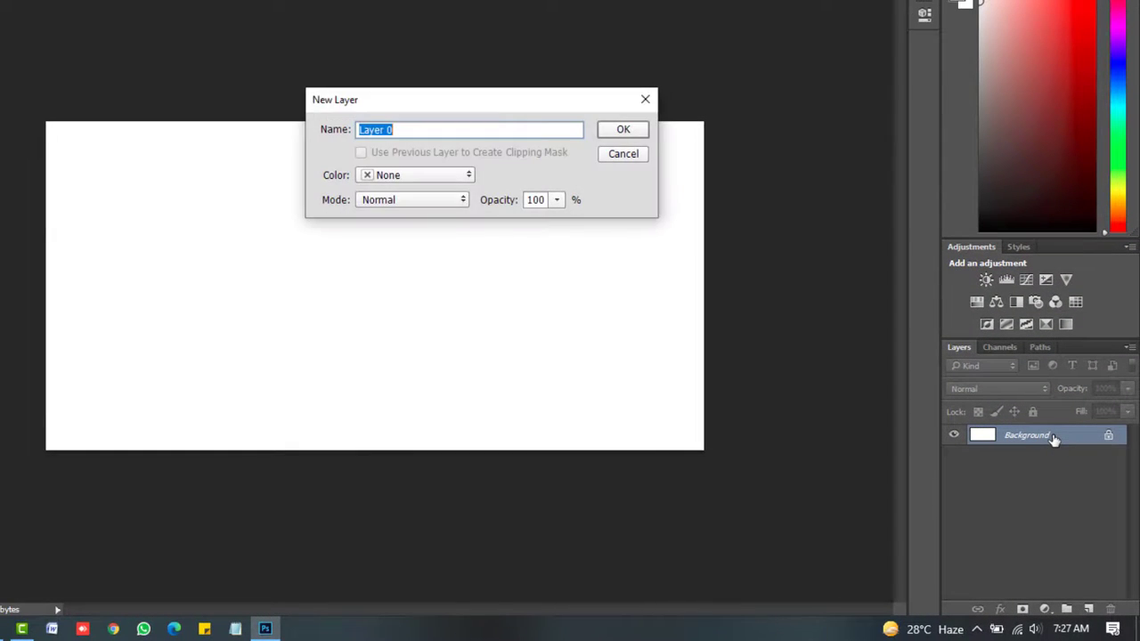
left_click(622, 132)
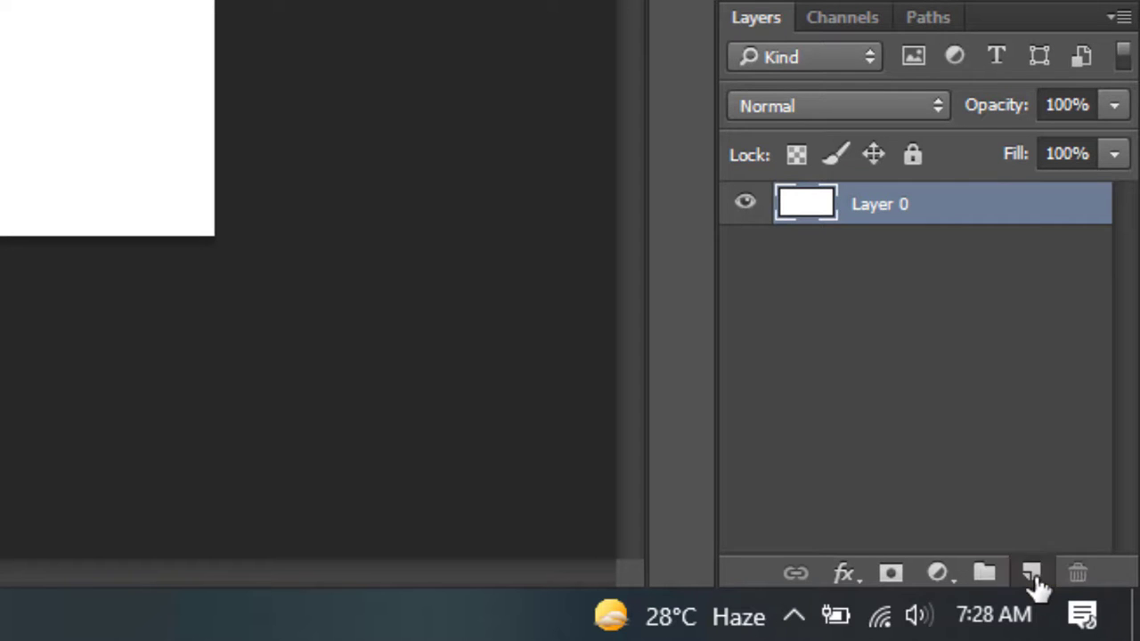
left_click(1038, 583)
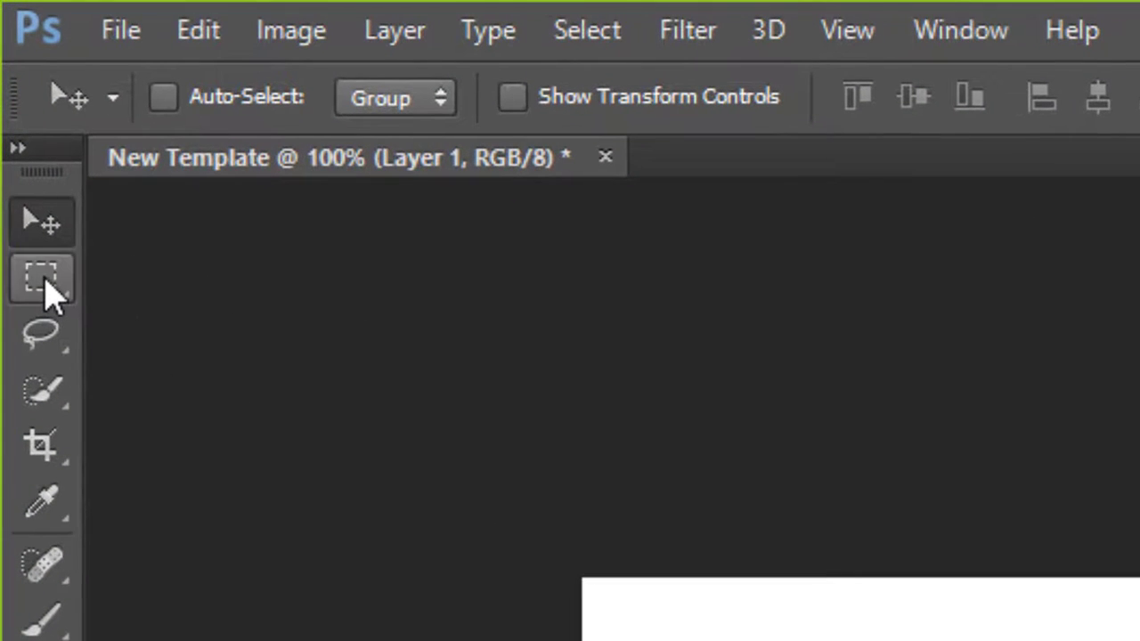
Step: Select a rectangular area near the canvas's upper-left corner, fill it with red (#f70000) using the Paint Bucket, and deselect
left_click(42, 281)
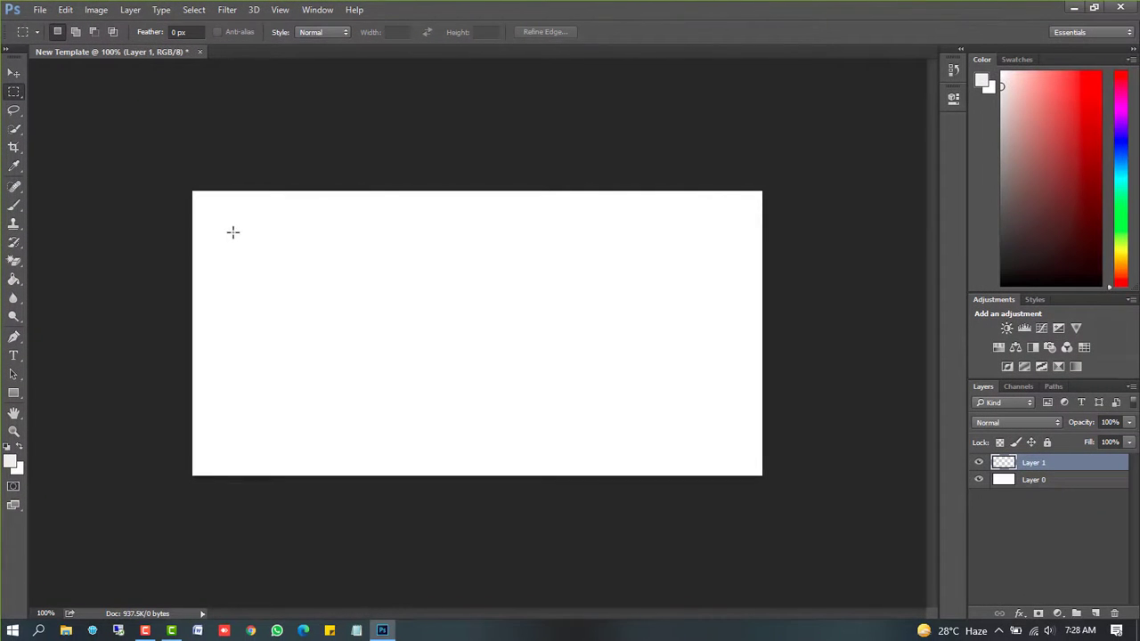
left_click_drag(232, 232, 377, 331)
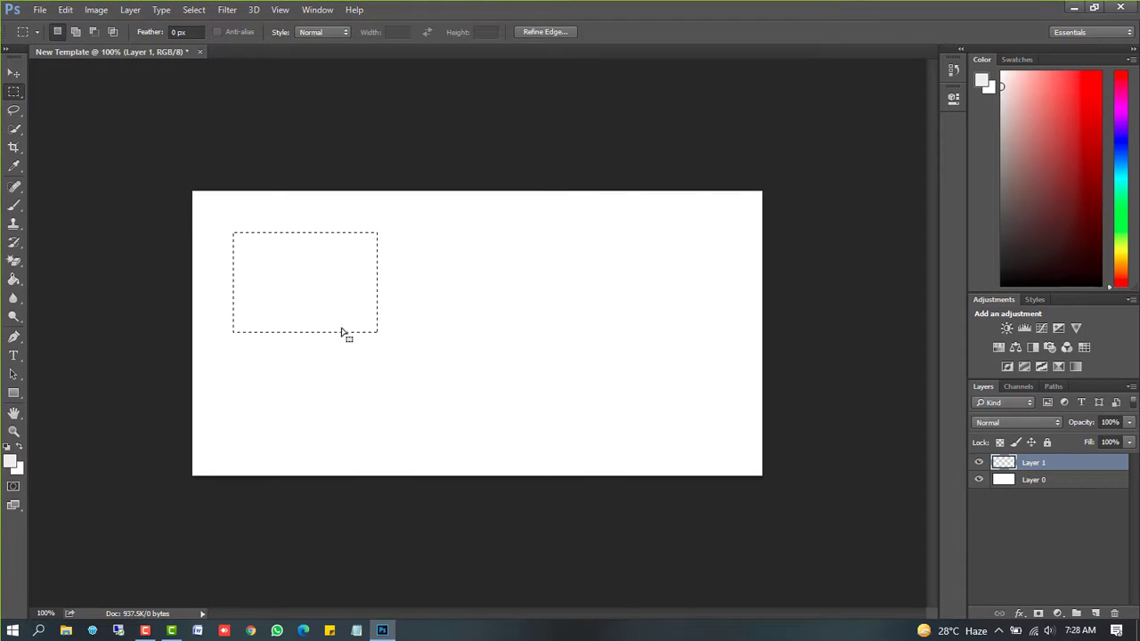
left_click(15, 281)
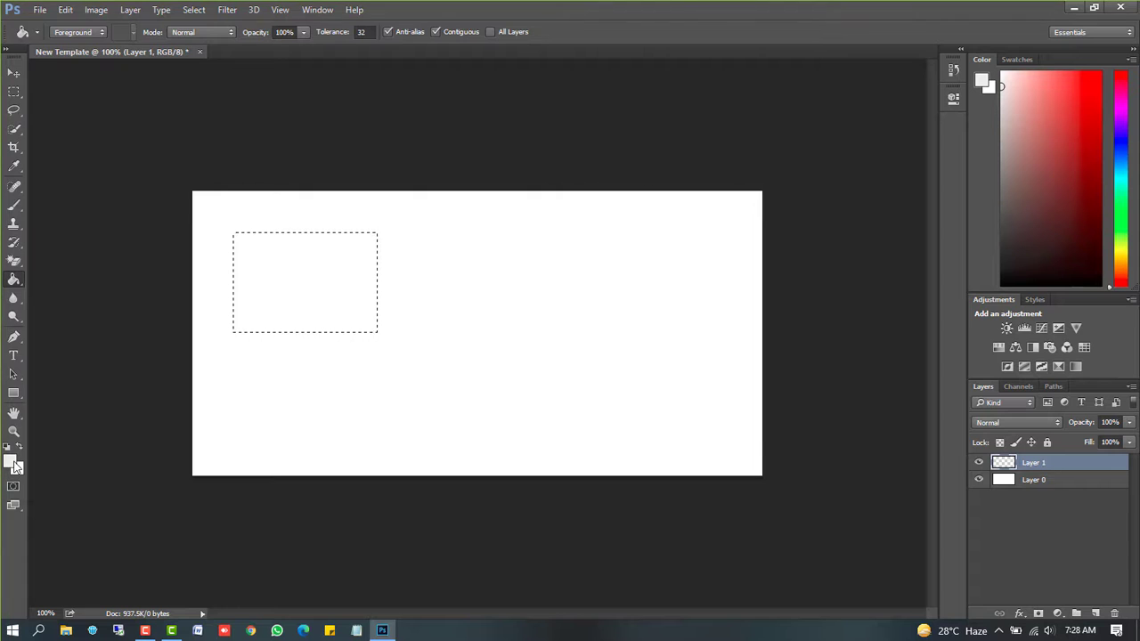
left_click(15, 467)
left_click(811, 221)
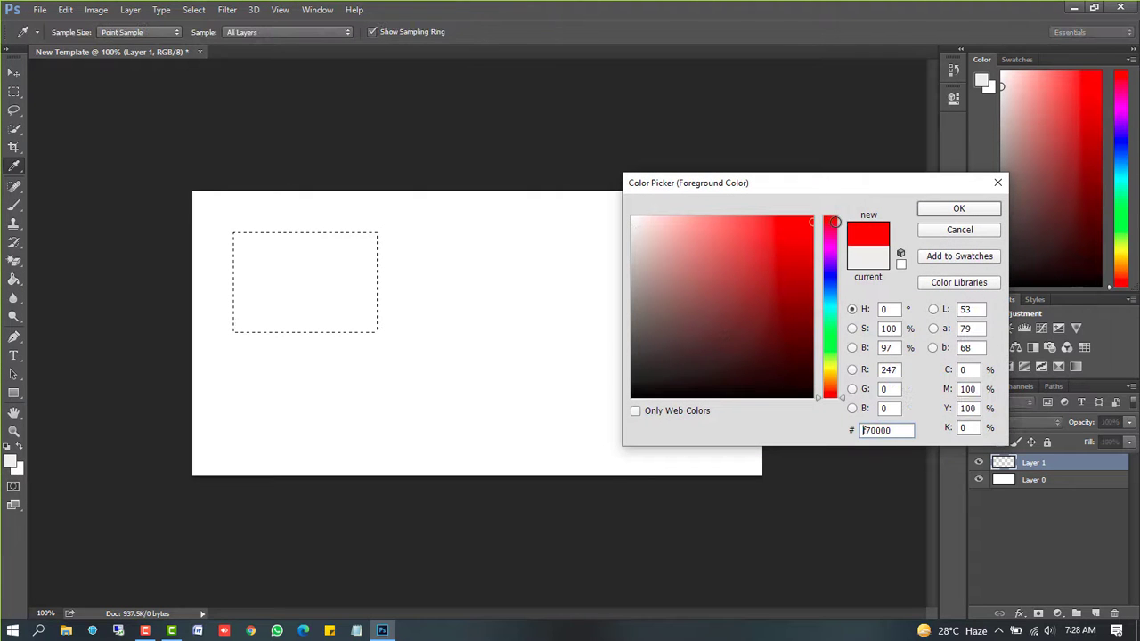
left_click(950, 210)
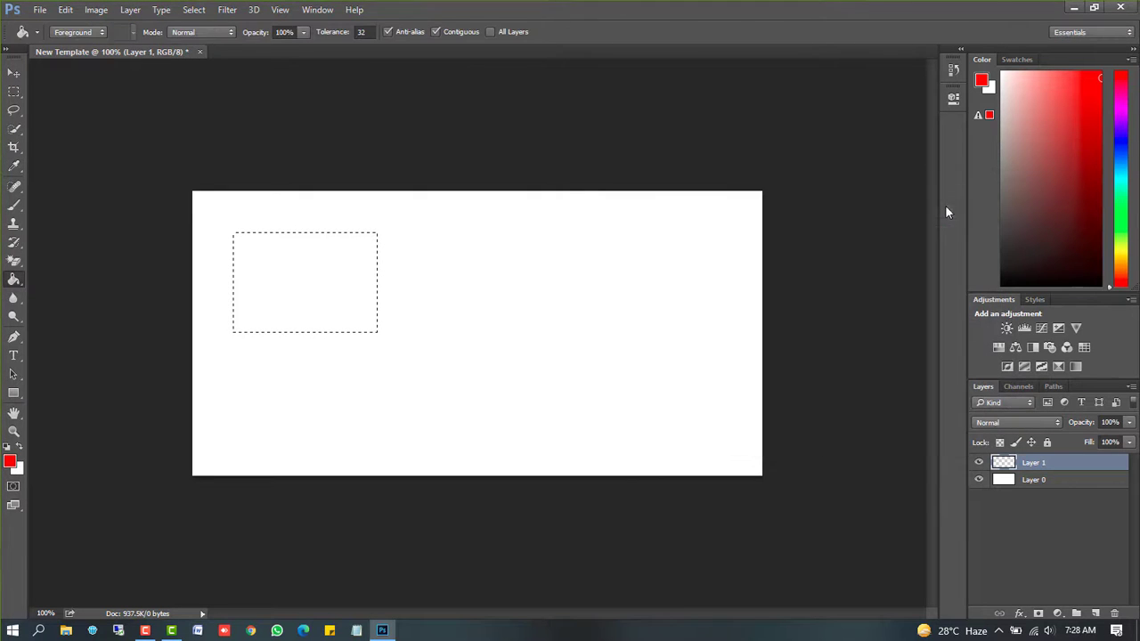
left_click(298, 278)
key("ctrl+d")
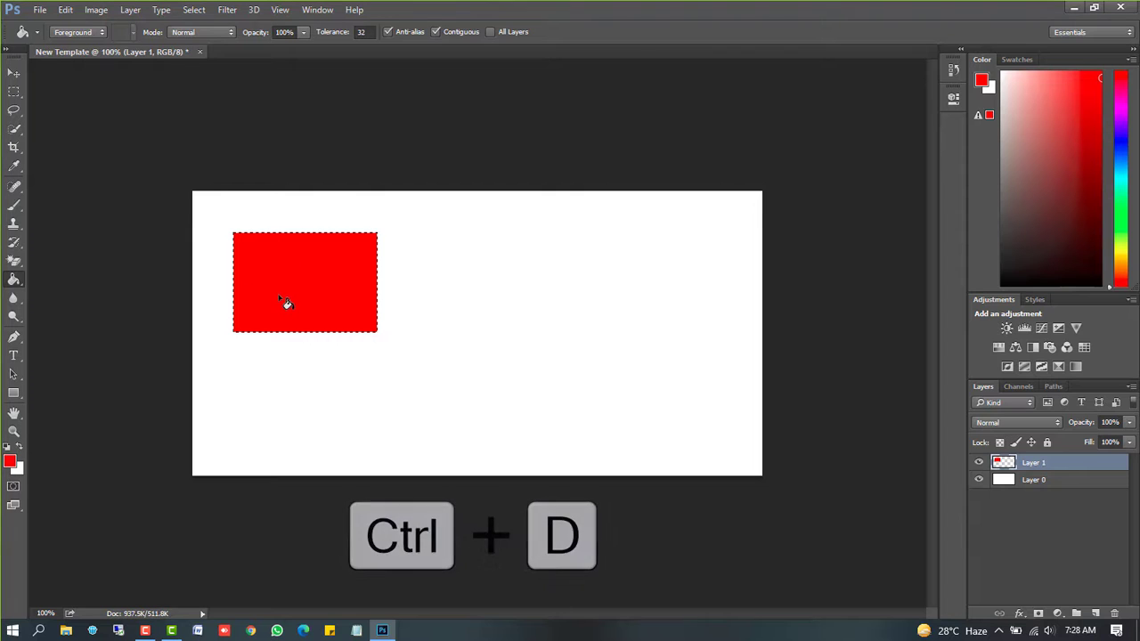
key("ctrl+d")
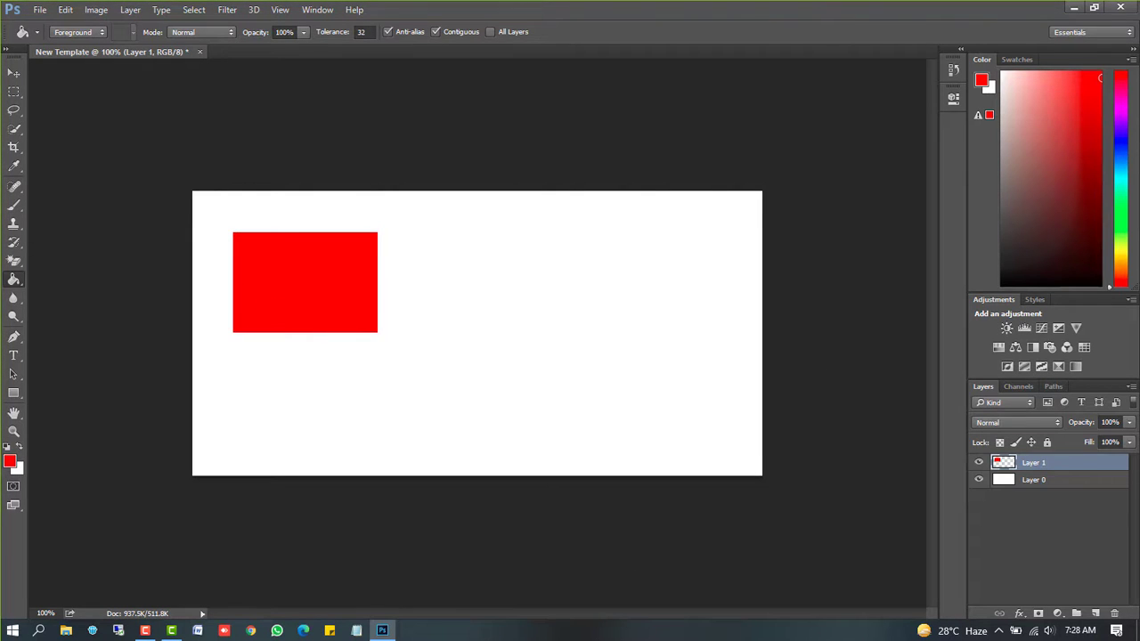
Step: On a new layer, fill a rectangular selection overlapping the red rectangle's lower-right corner with blue, and deselect
left_click(1095, 613)
left_click(13, 94)
left_click_drag(313, 271, 497, 386)
left_click(10, 462)
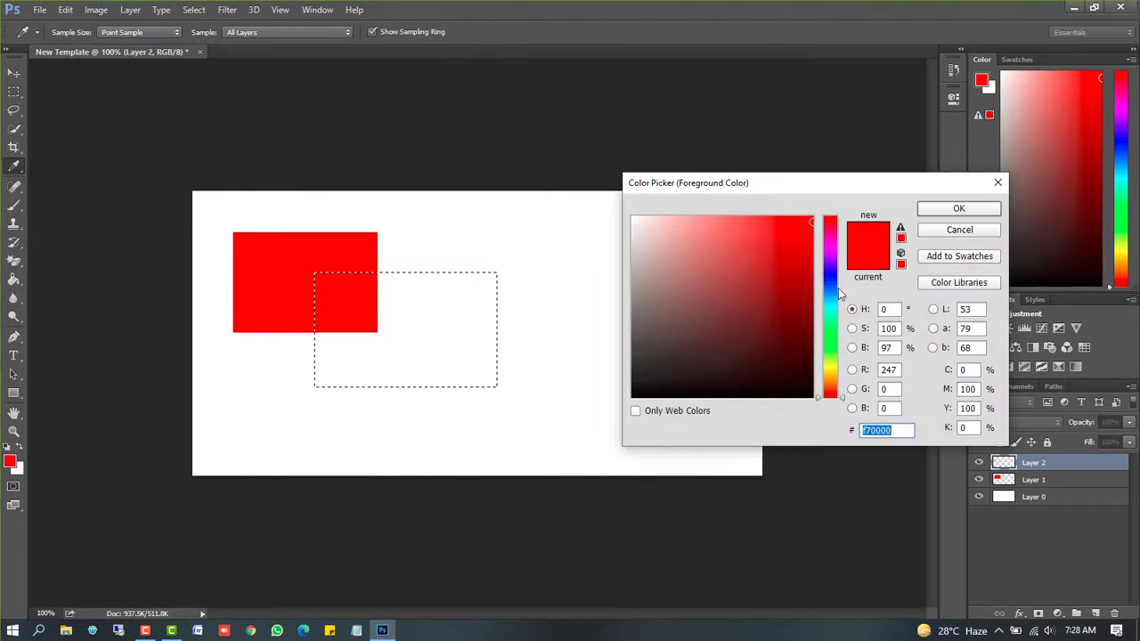
left_click(830, 278)
left_click(953, 210)
key("g")
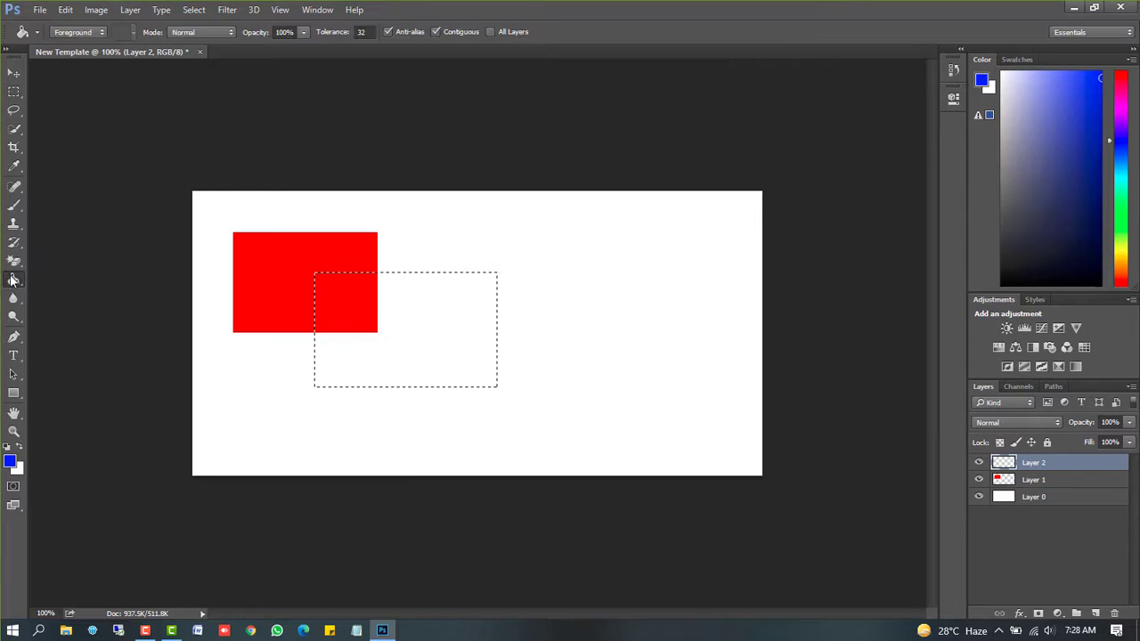
left_click(425, 321)
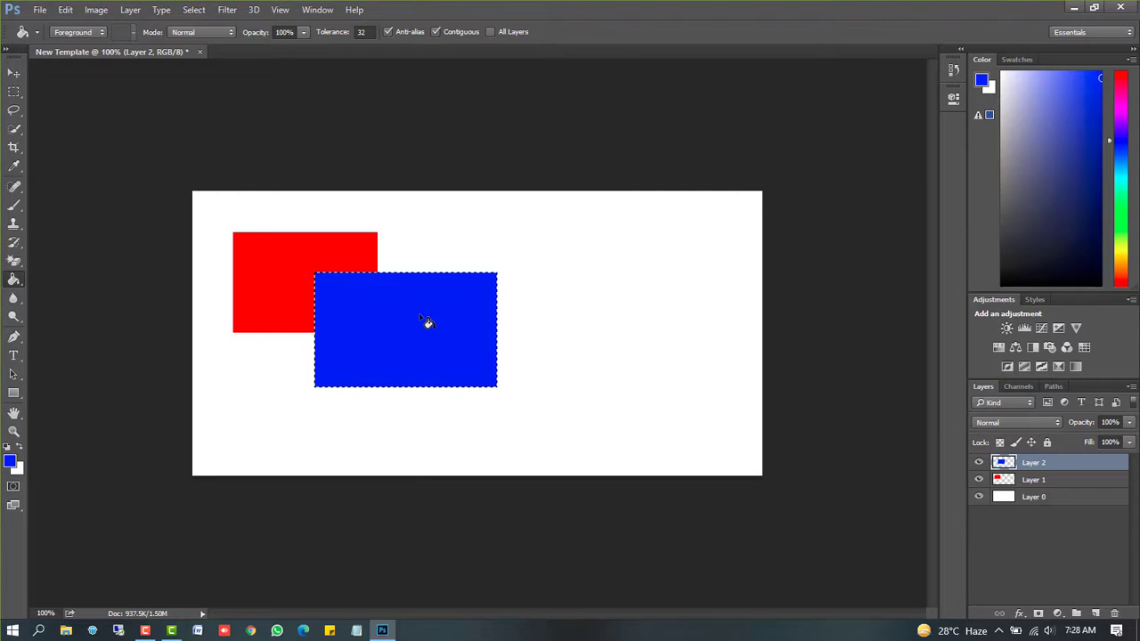
key("ctrl+d")
Step: On a new layer, fill a rectangular selection overlapping the blue rectangle's lower-right corner with yellow, and deselect
left_click(1096, 613)
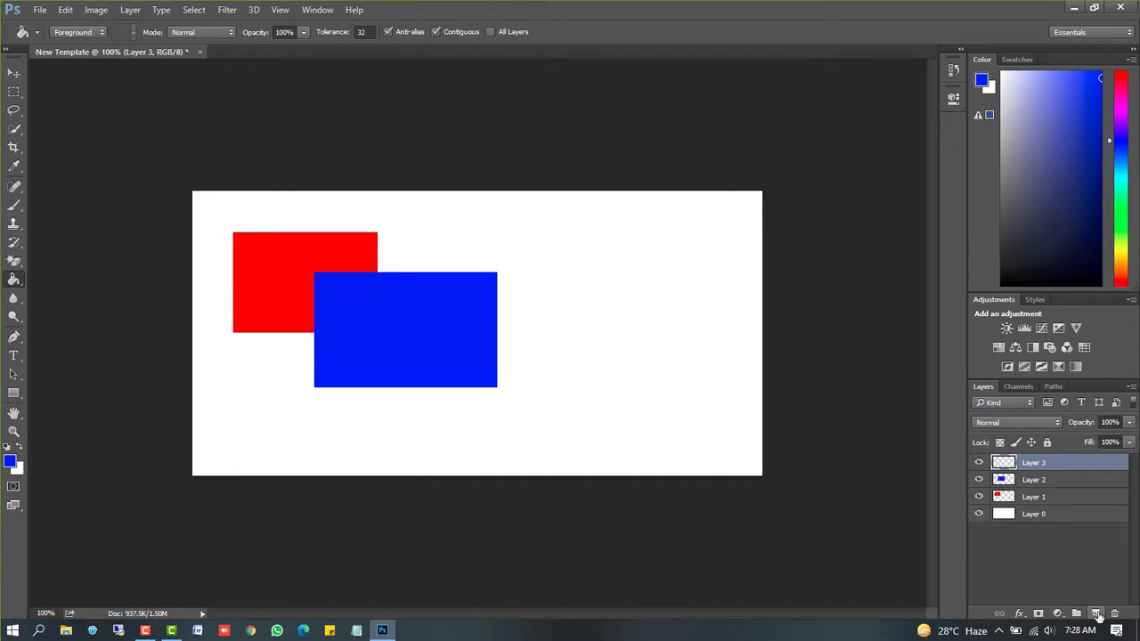
left_click(11, 462)
left_click(835, 376)
left_click(948, 209)
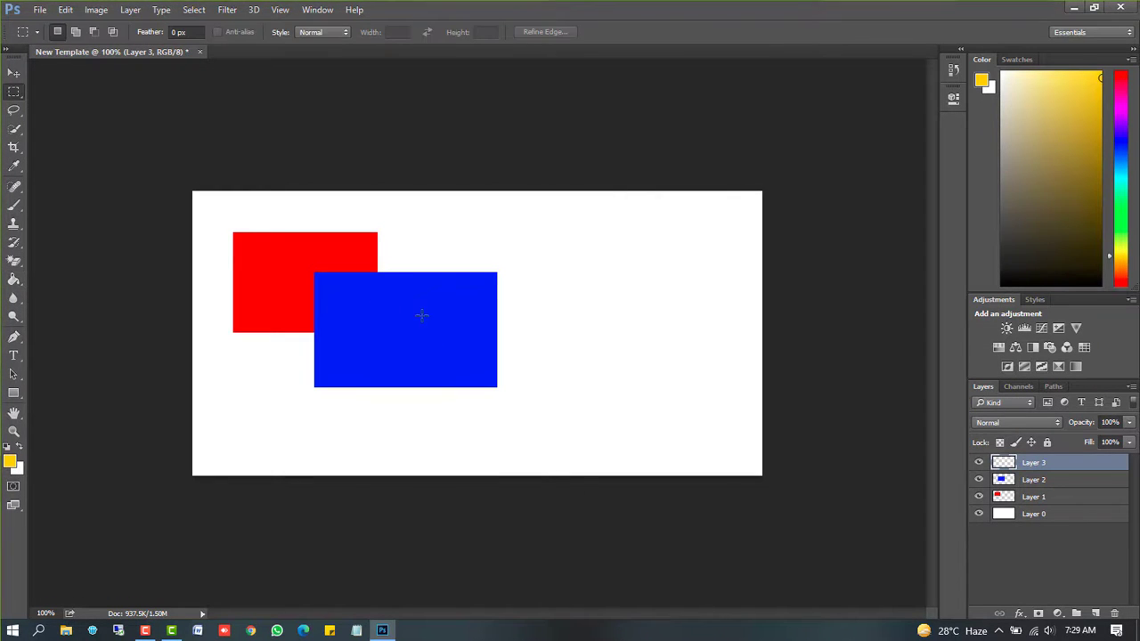
left_click_drag(422, 314, 596, 445)
key("g")
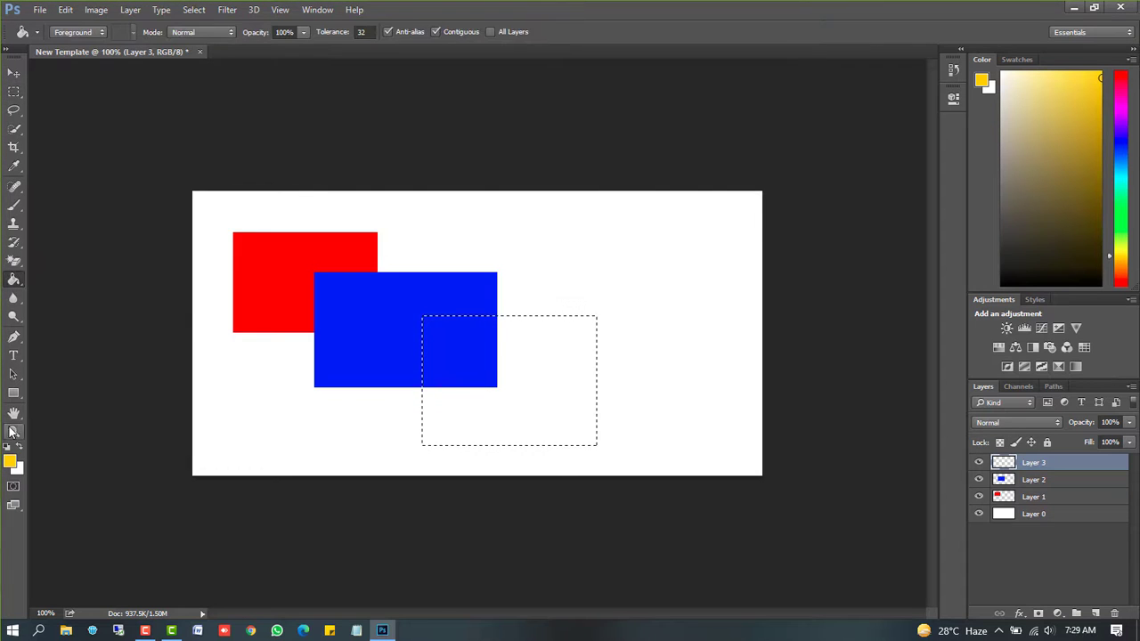
left_click(534, 377)
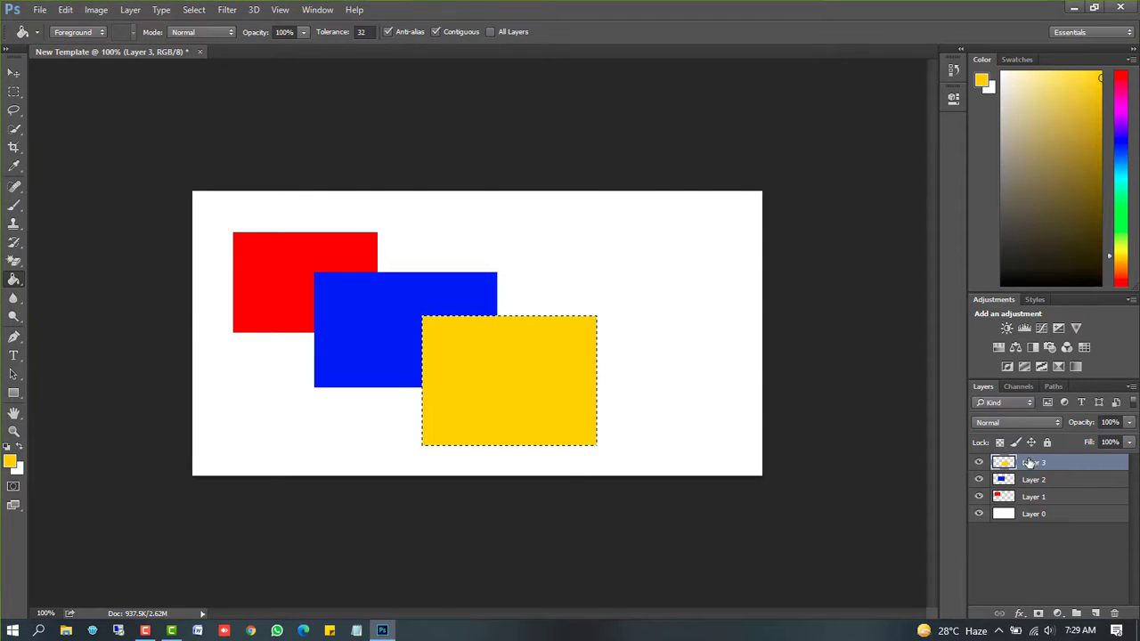
key("ctrl+d")
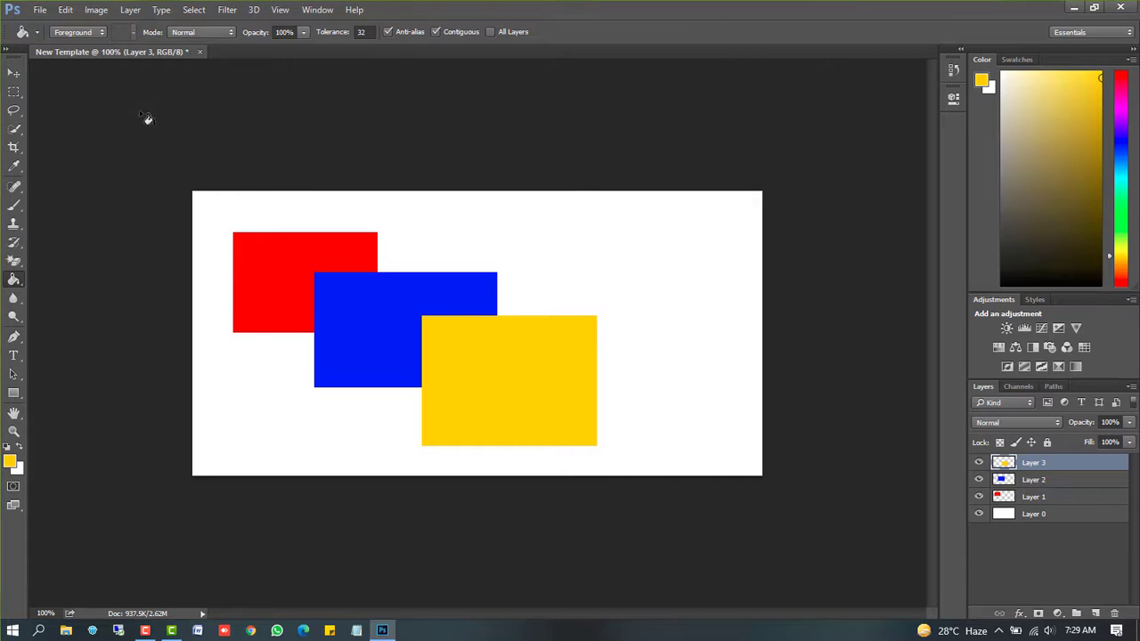
Step: Rename the red rectangle's layer, Layer 1, as "Red Mark"
left_click(1085, 497)
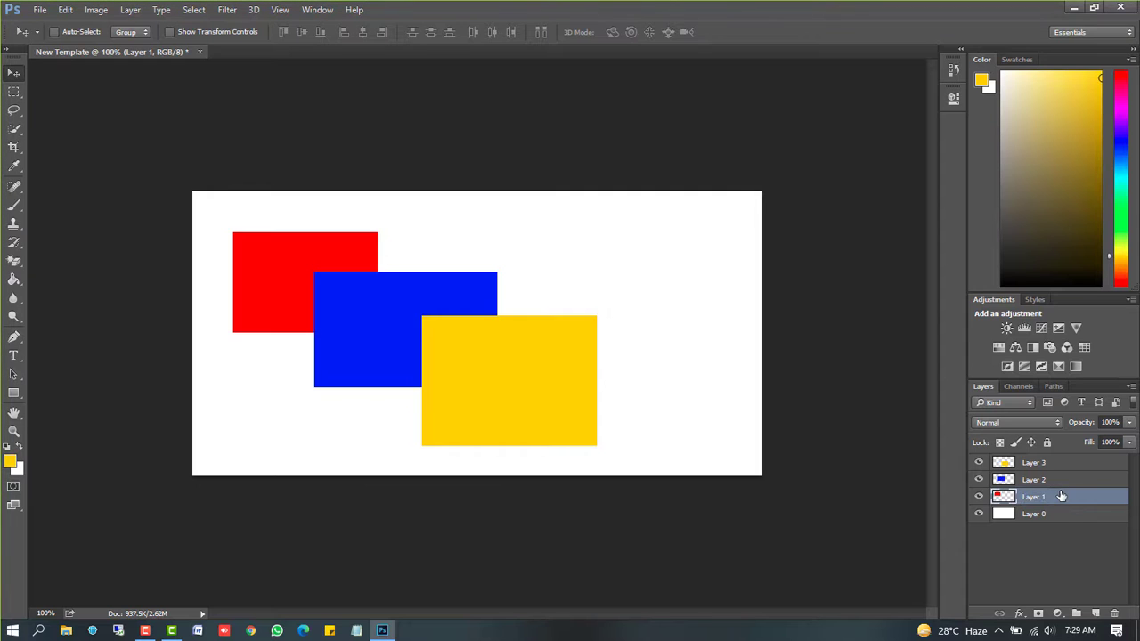
type("Re")
type("d")
type(" Rectang")
key("BackSpace")
key("BackSpace")
key("BackSpace")
key("BackSpace")
key("BackSpace")
key("BackSpace")
key("BackSpace")
type("Mark")
Step: Rename Layer 2 as "Blue Mark" and Layer 3 as "Yellow Mark"
double_click(1035, 479)
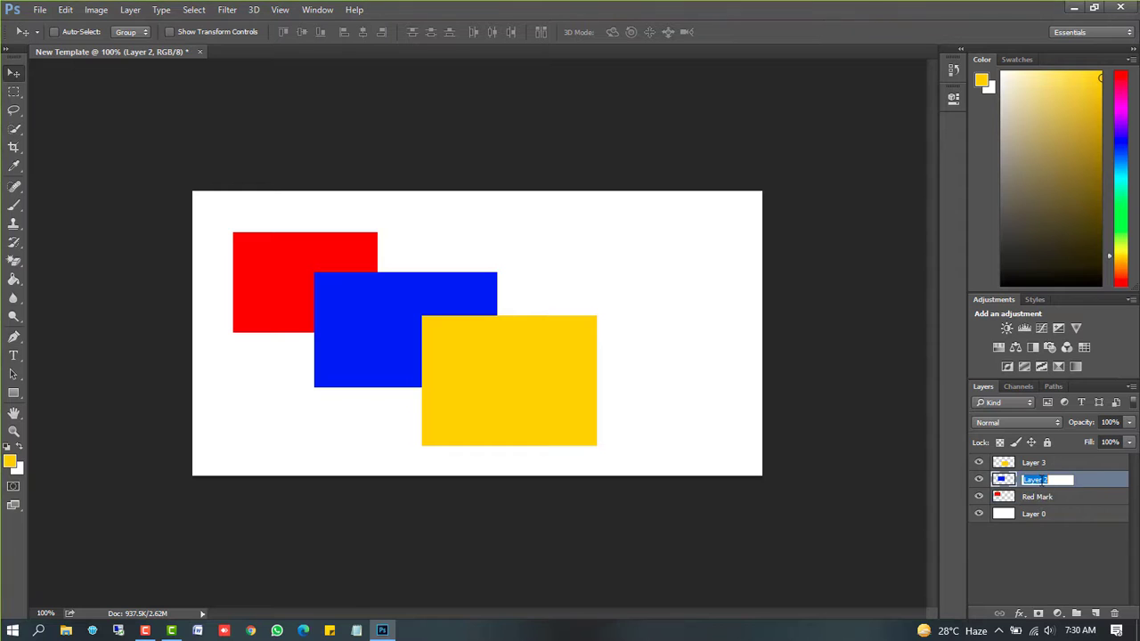
type("Blue Mark")
key("Return")
double_click(1035, 462)
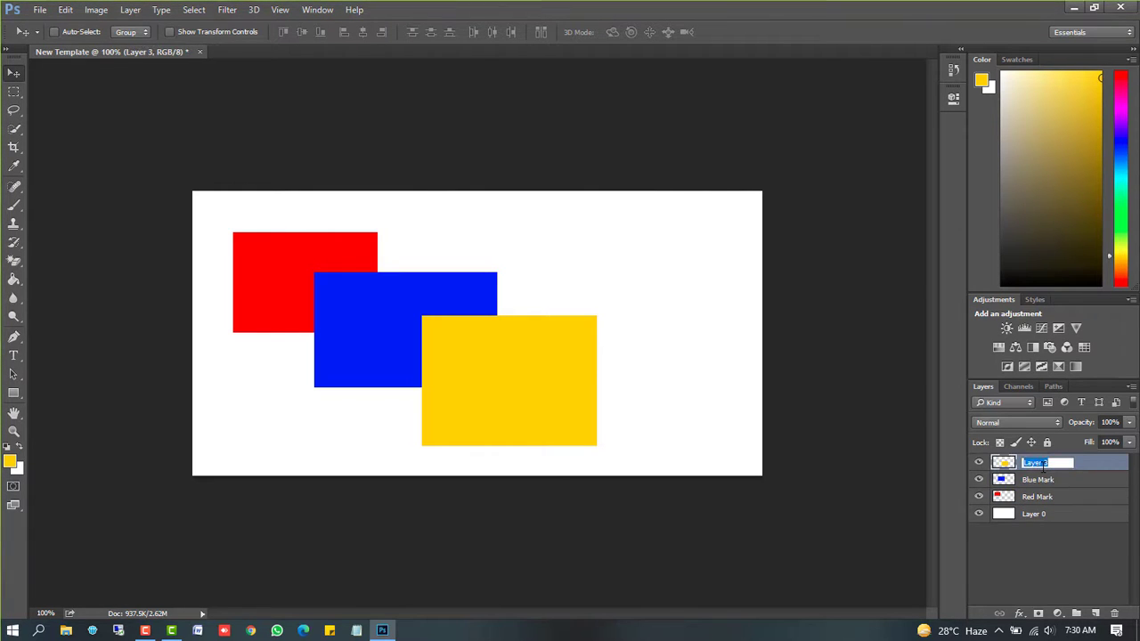
type("Yellow Mark")
key("Return")
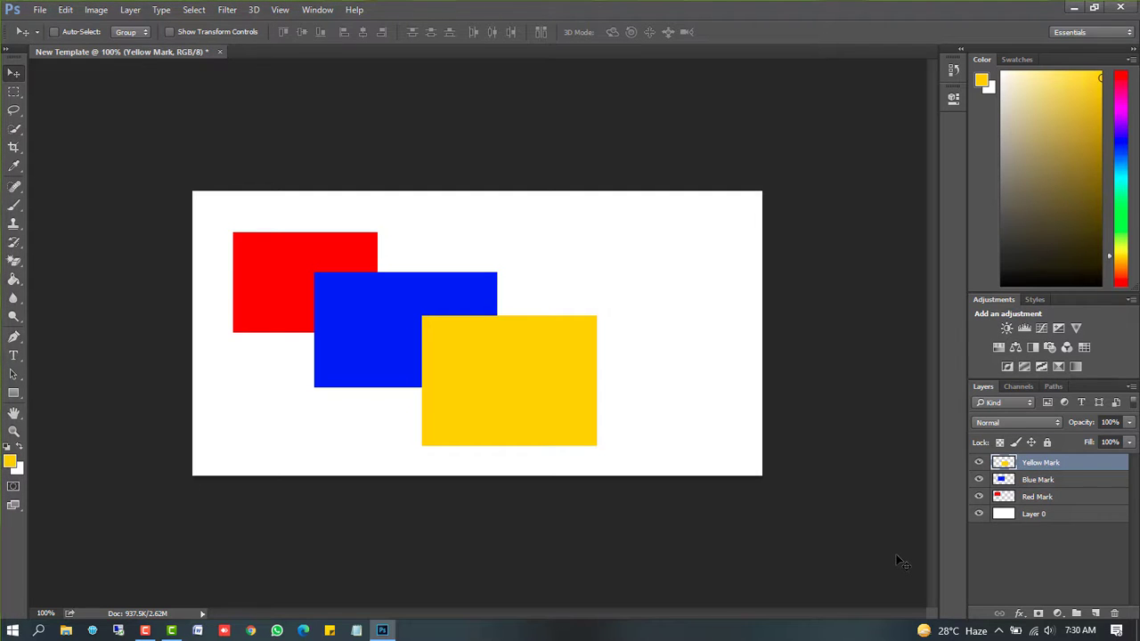
Step: Select the Yellow Mark layer and move its rectangle upward on the canvas
left_click(1058, 501)
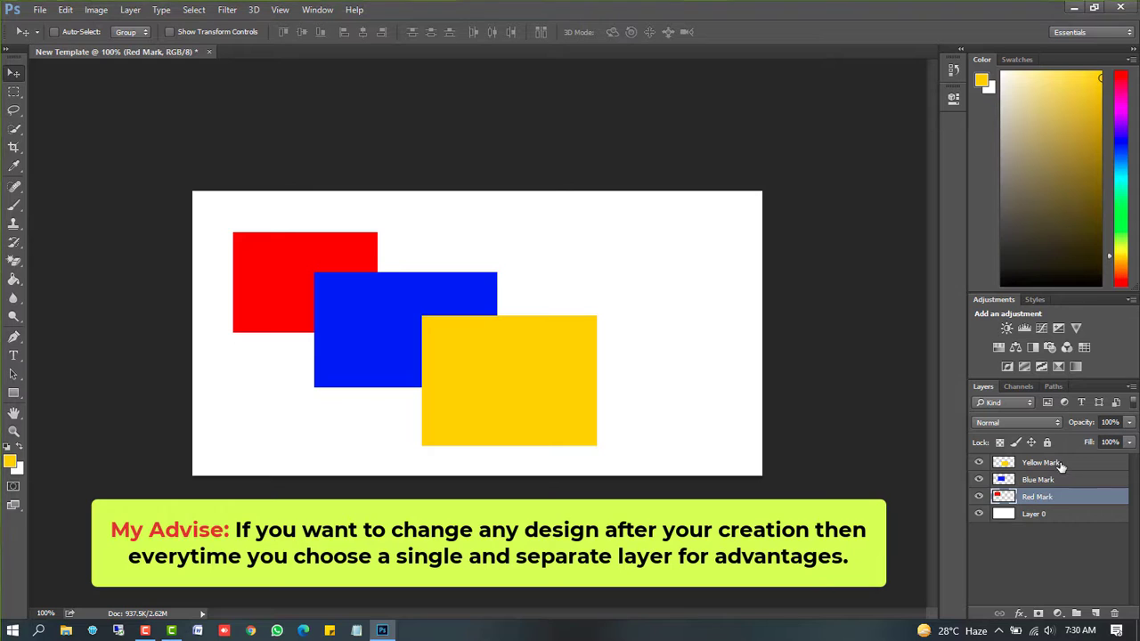
left_click(1058, 464)
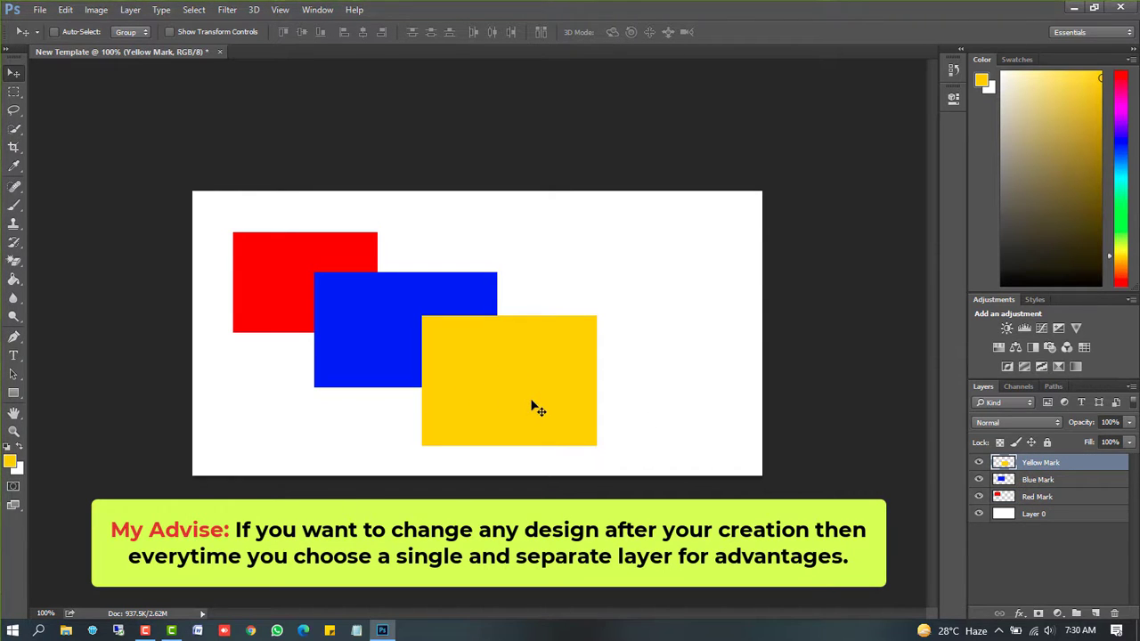
left_click_drag(528, 394, 522, 306)
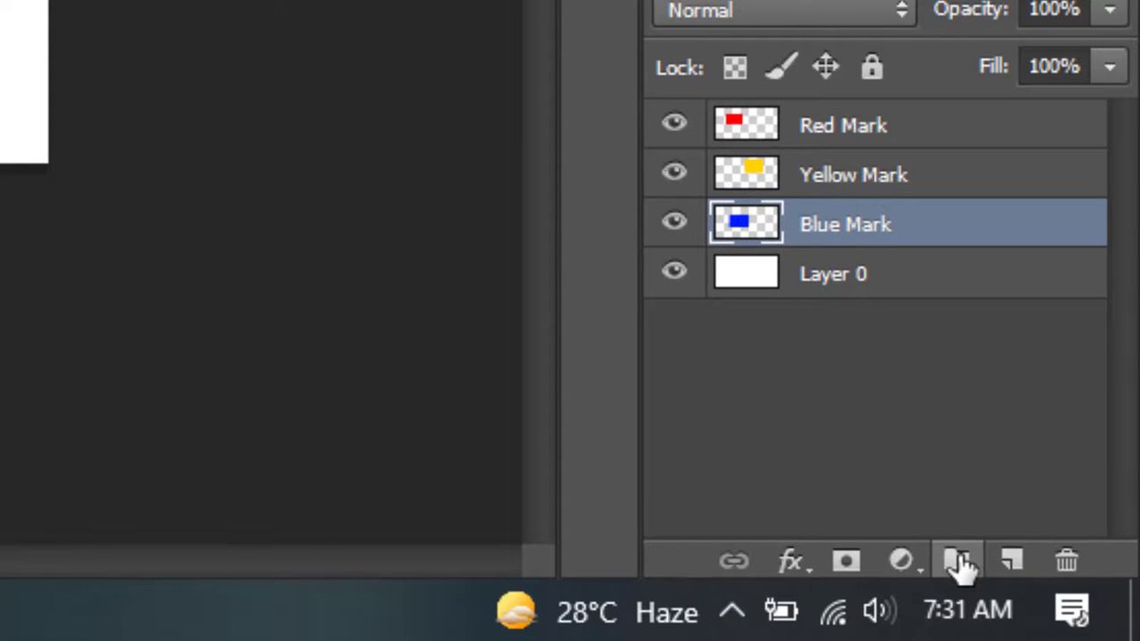
Step: Create a layer group directly above the Blue Mark layer and name it "Color"
left_click(957, 561)
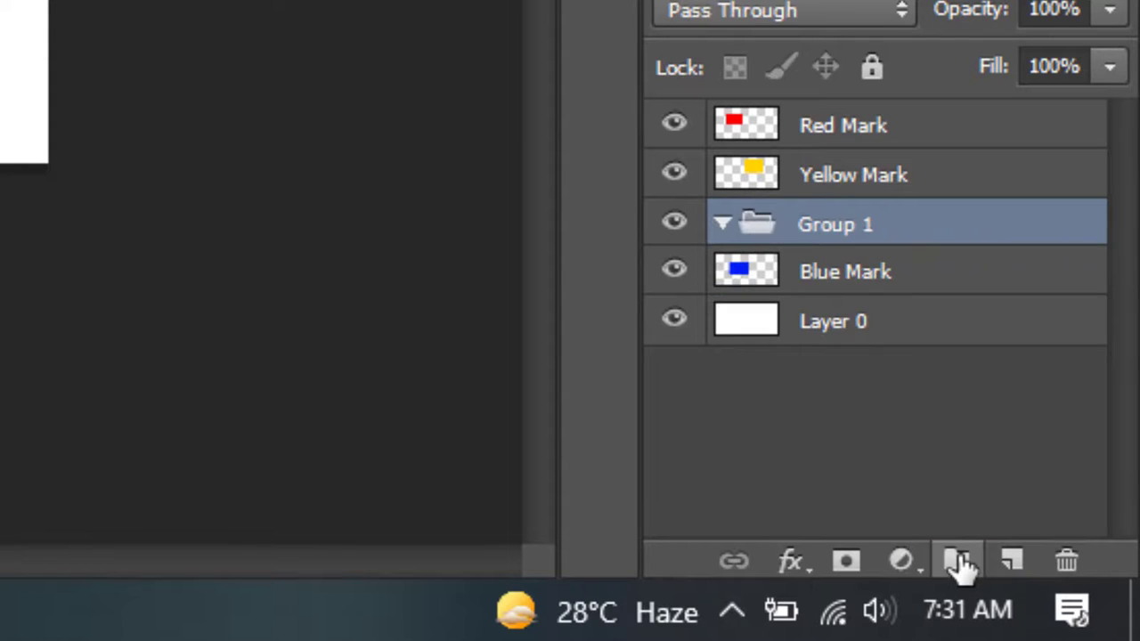
double_click(861, 227)
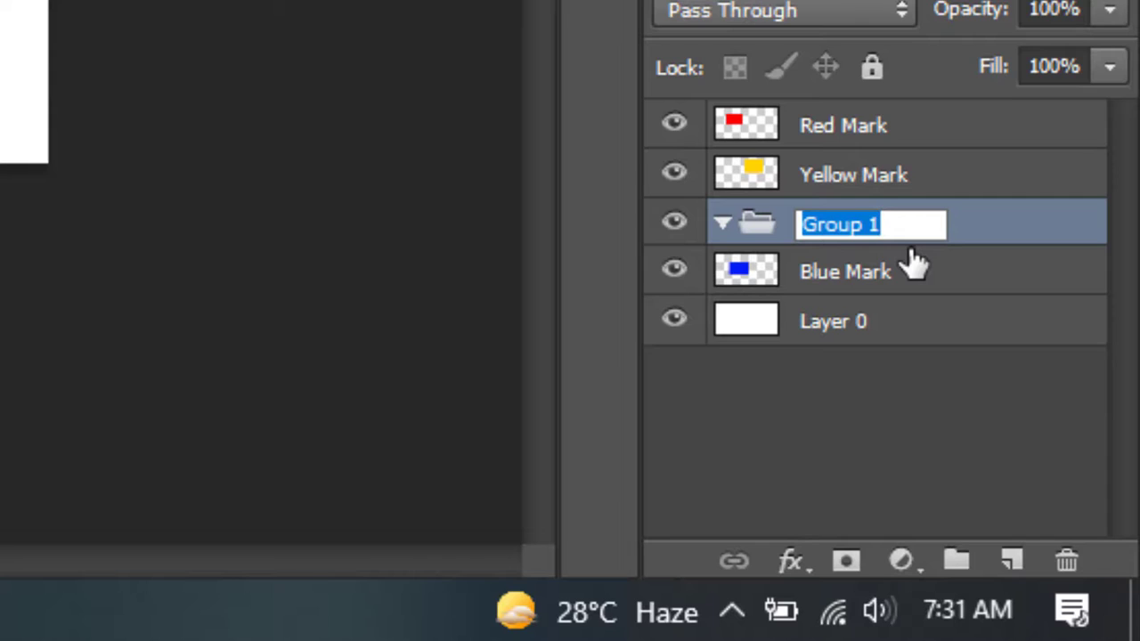
type("Color")
key("Return")
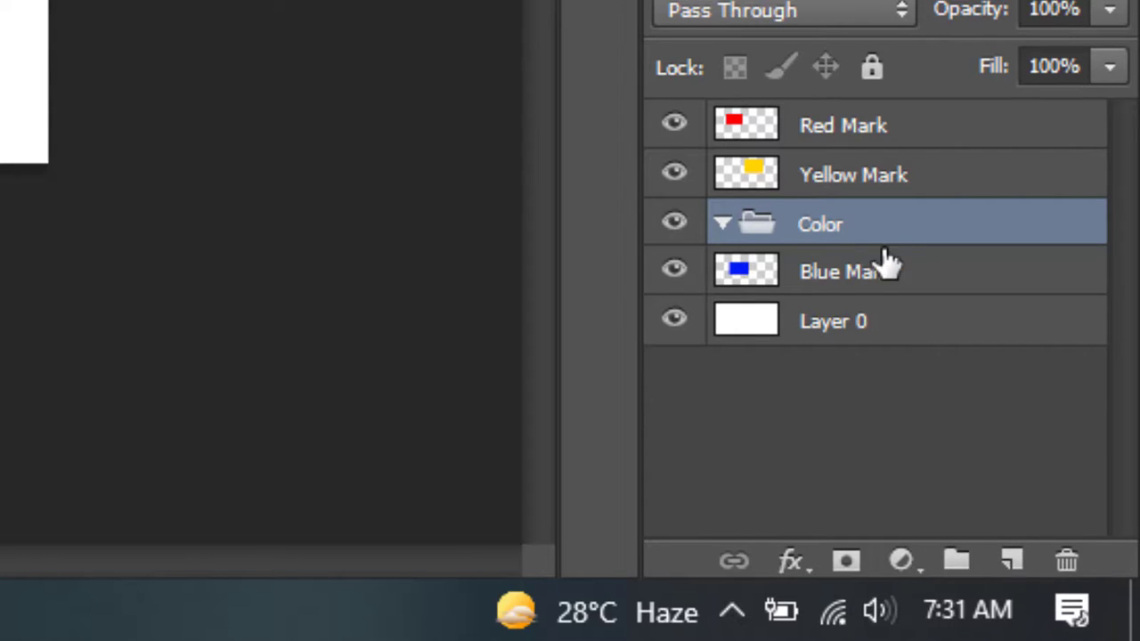
Step: Move the Blue Mark layer into the Color group and collapse the group
left_click(894, 277)
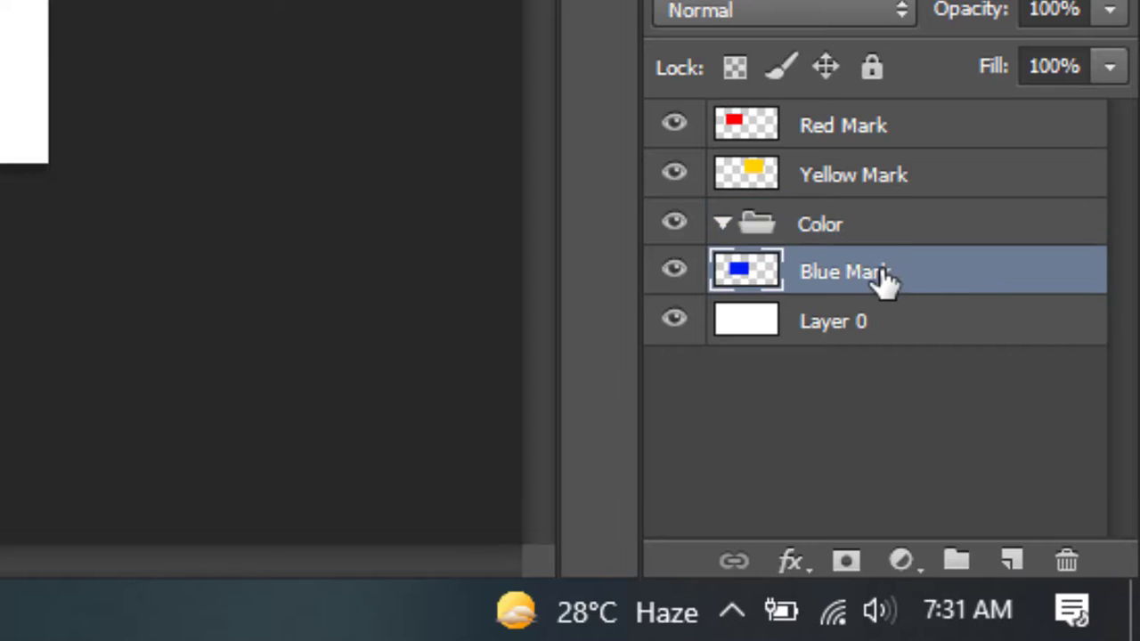
left_click_drag(881, 276, 837, 229)
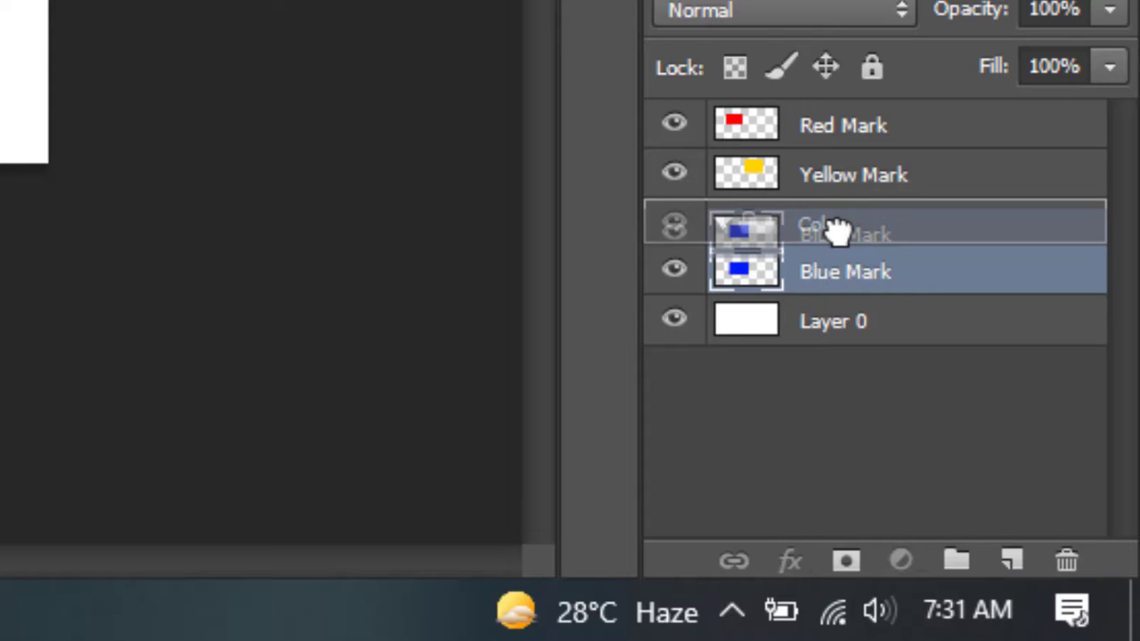
left_click_drag(837, 230, 834, 225)
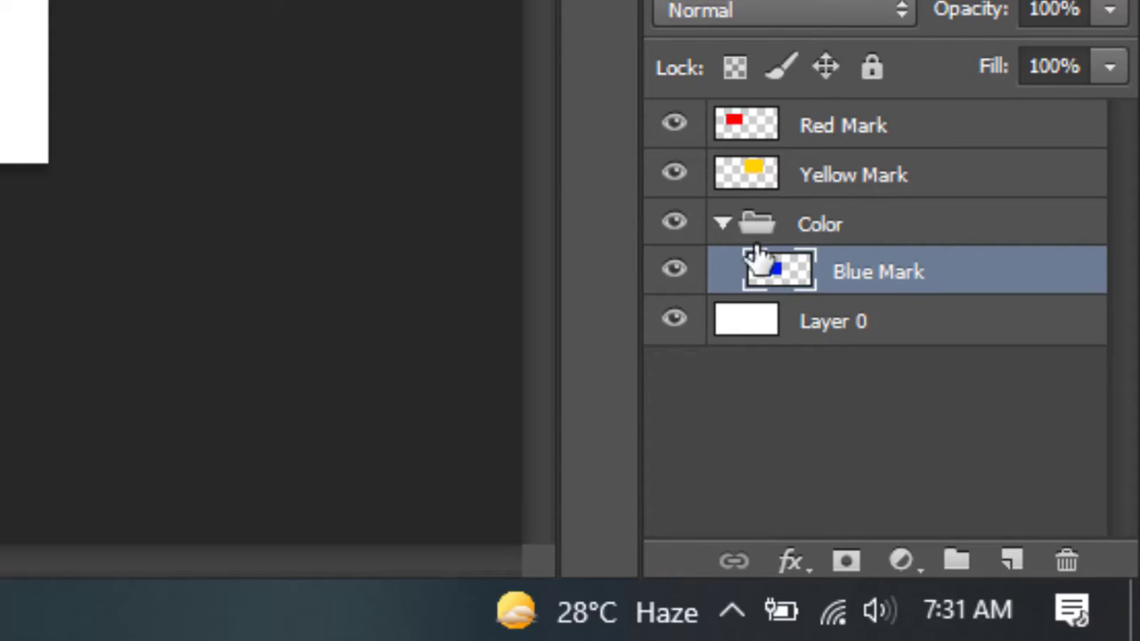
left_click(721, 225)
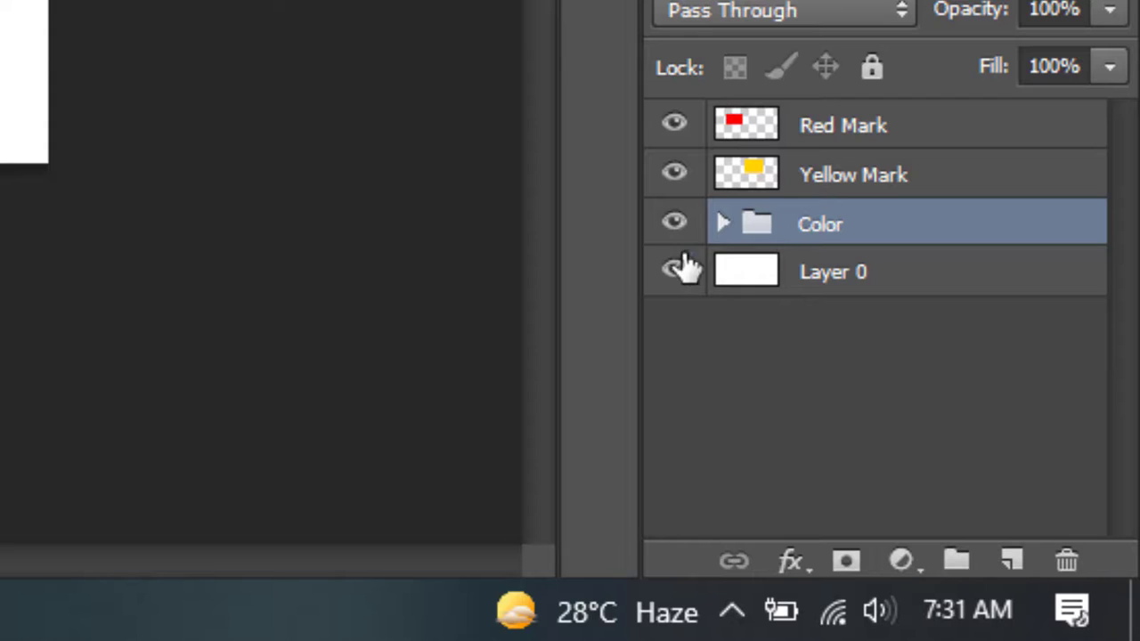
left_click(722, 225)
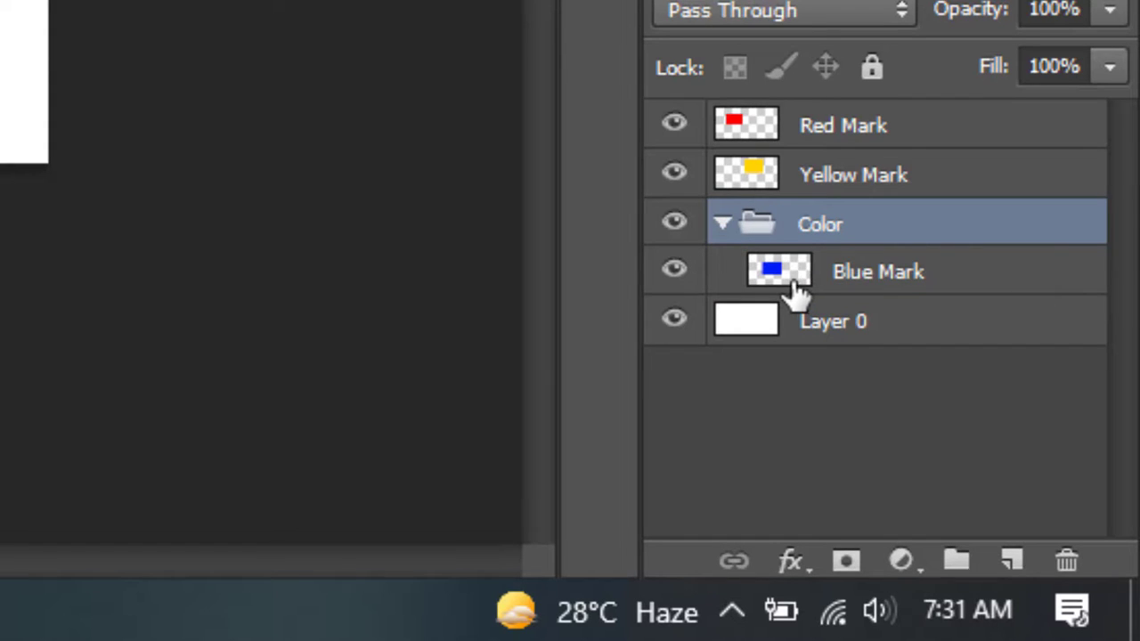
left_click(721, 224)
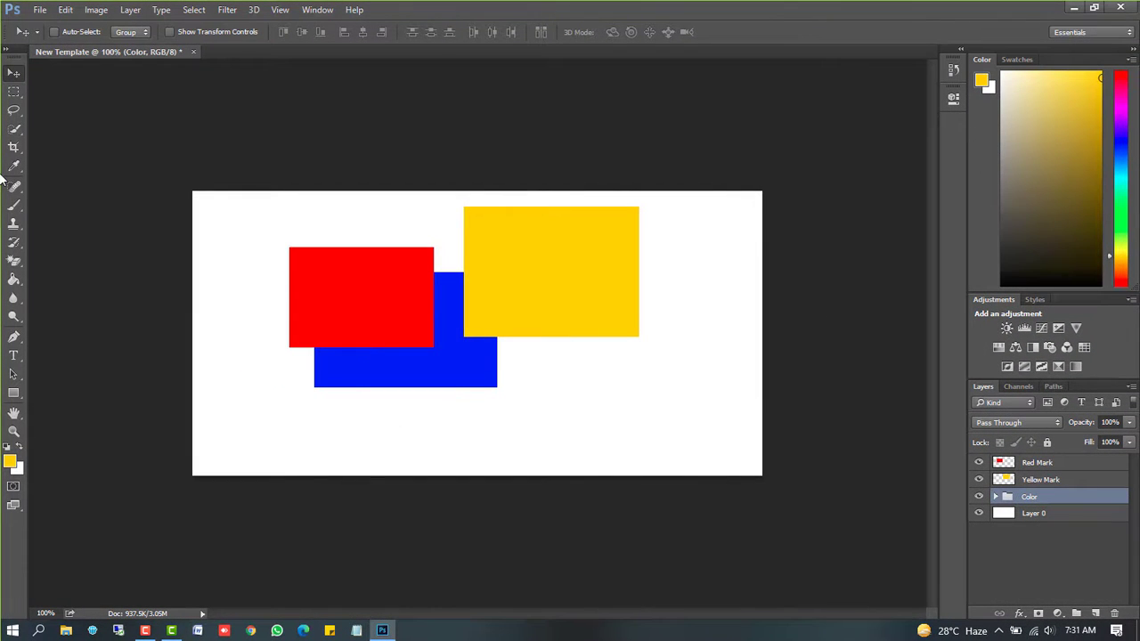
Step: Add the text "Hello" at 60 pt in black (#000000), starting over the red rectangle
left_click(12, 357)
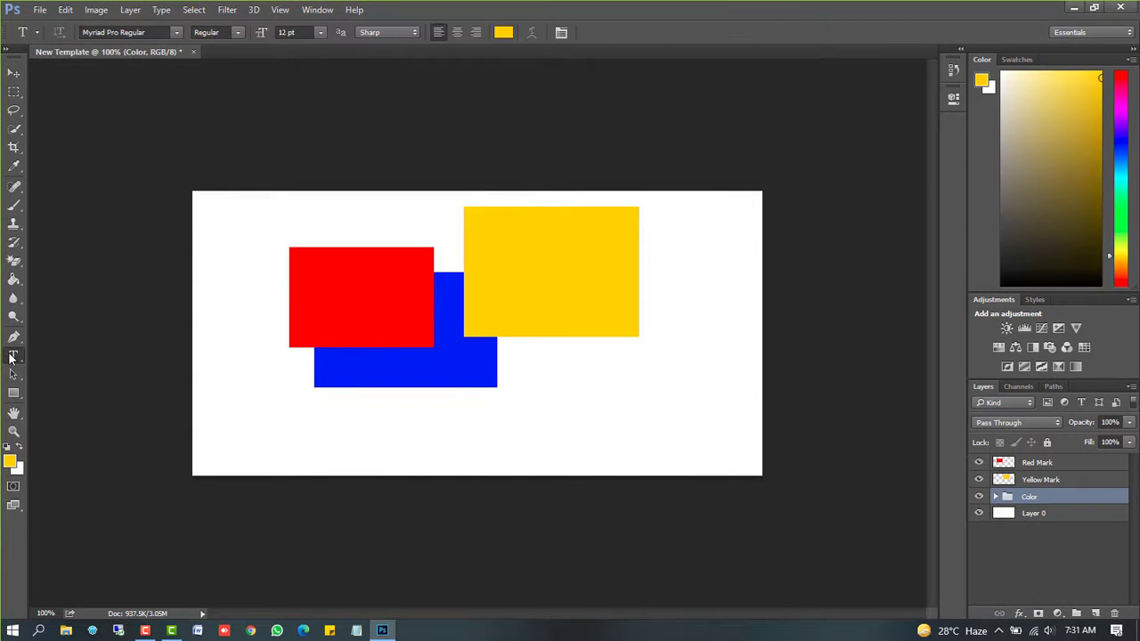
left_click(320, 32)
left_click(312, 259)
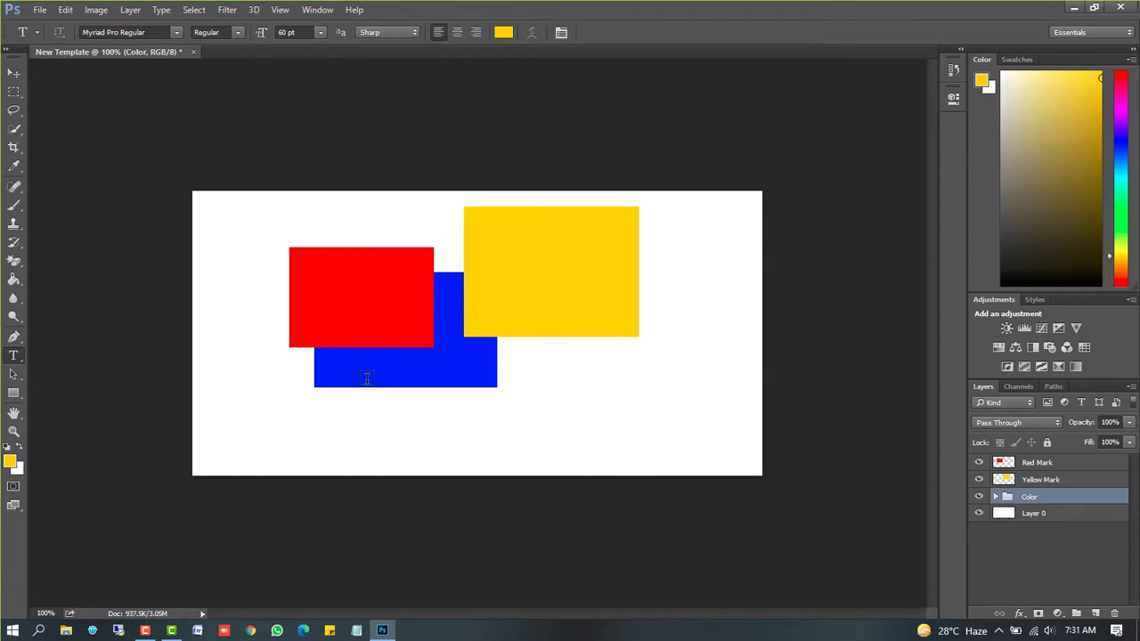
left_click(330, 321)
type("H")
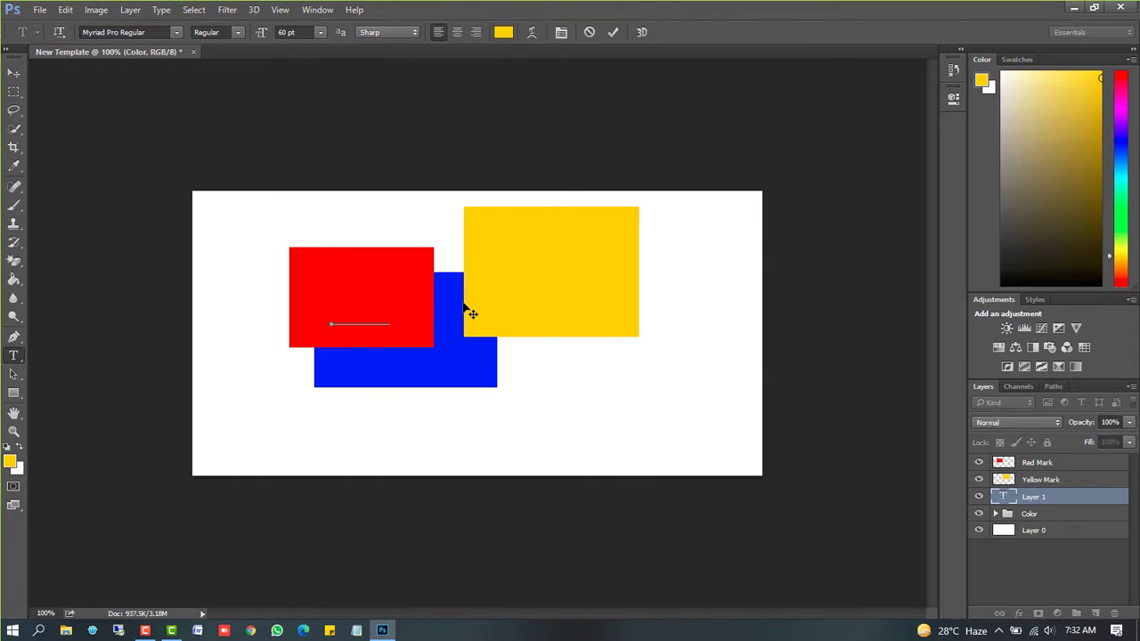
type("e")
left_click_drag(435, 319, 259, 309)
left_click(504, 34)
type("000000")
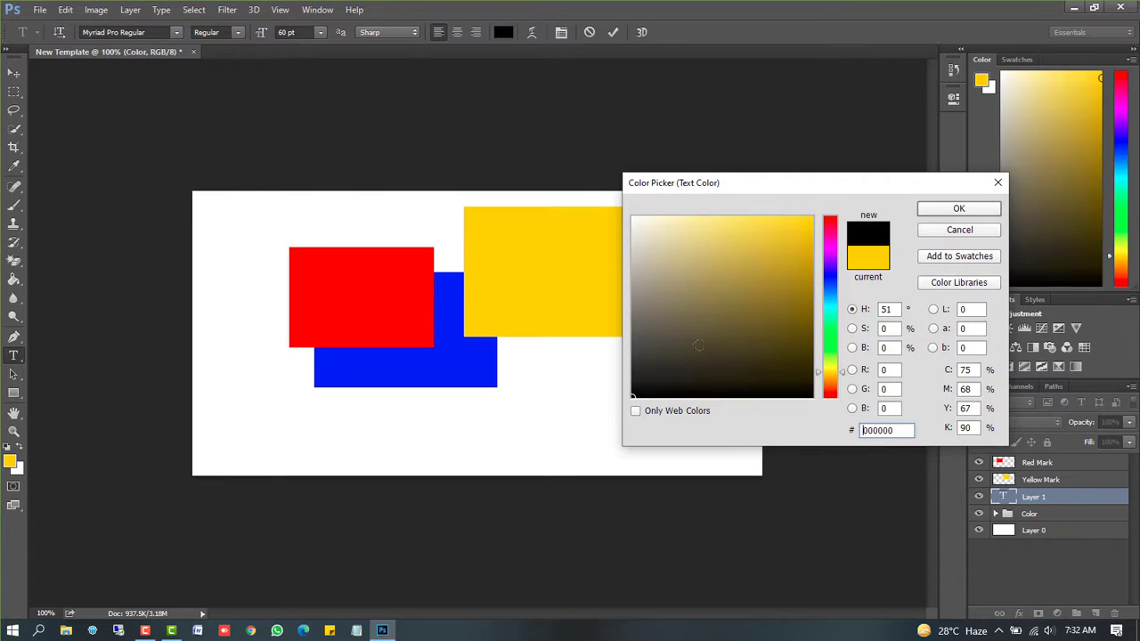
left_click(958, 210)
left_click(400, 336)
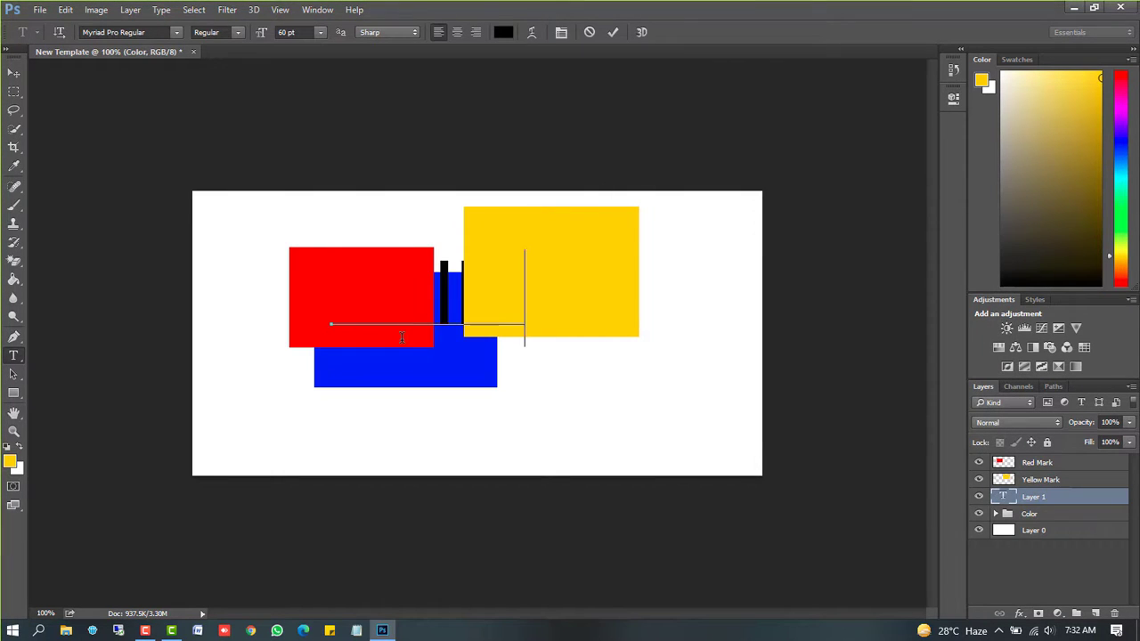
left_click(16, 75)
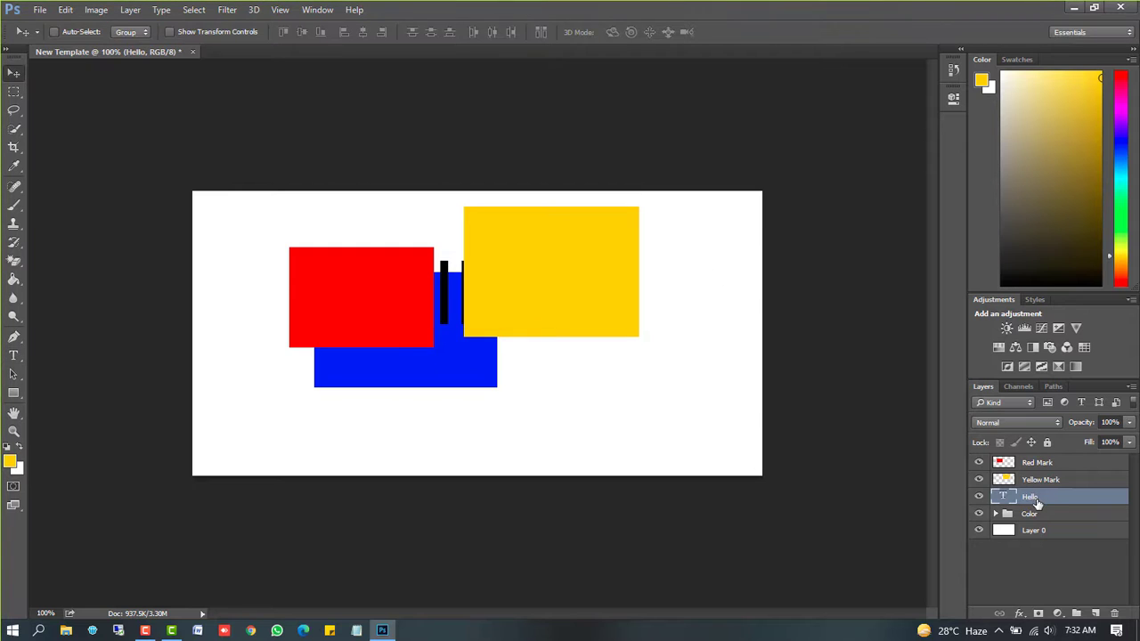
Step: Bring the Hello text layer to the top of the layer stack and move the text to the canvas's lower-right area
left_click_drag(1051, 506, 1042, 460)
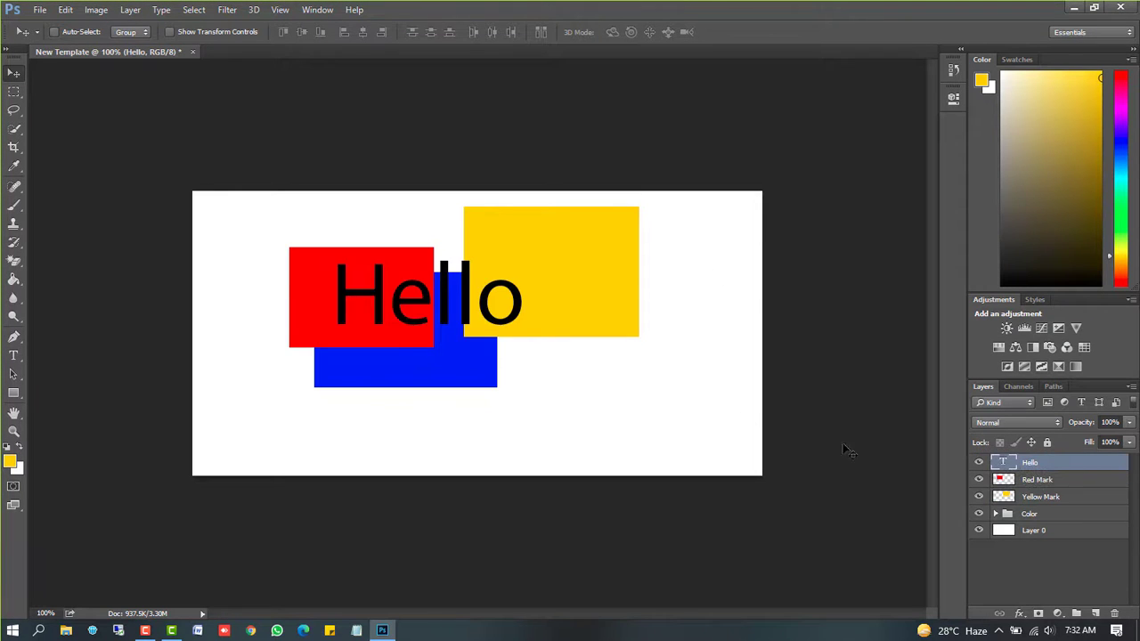
left_click_drag(457, 288, 592, 409)
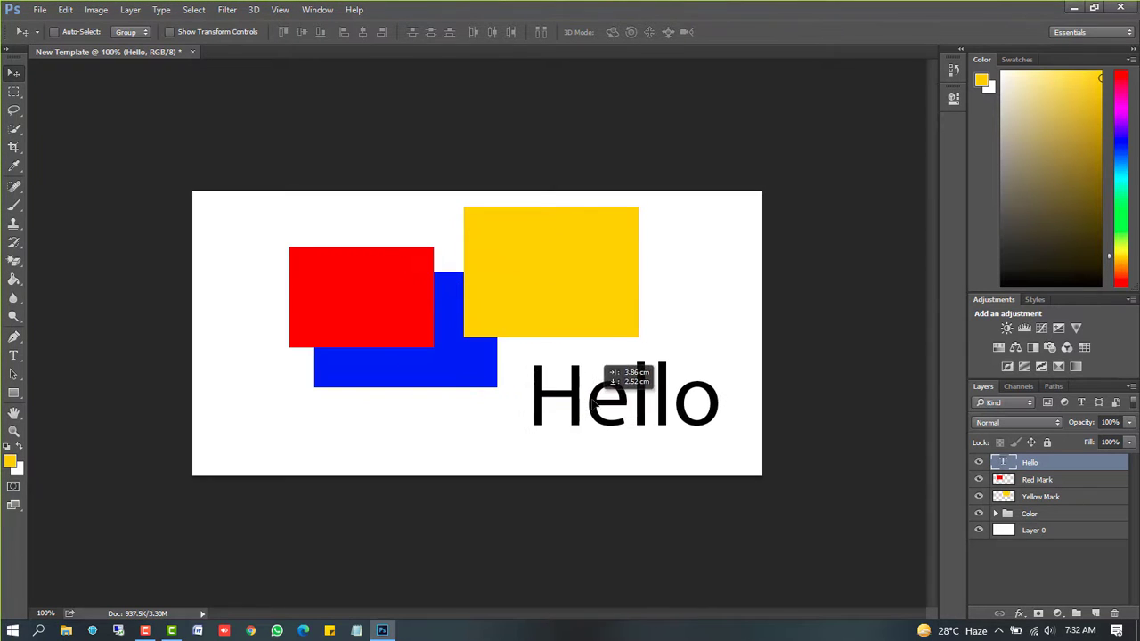
Step: Move the red and yellow rectangles behind the Hello text, with the yellow one framing the red one
left_click(1037, 479)
left_click_drag(325, 323, 587, 422)
left_click(1041, 463)
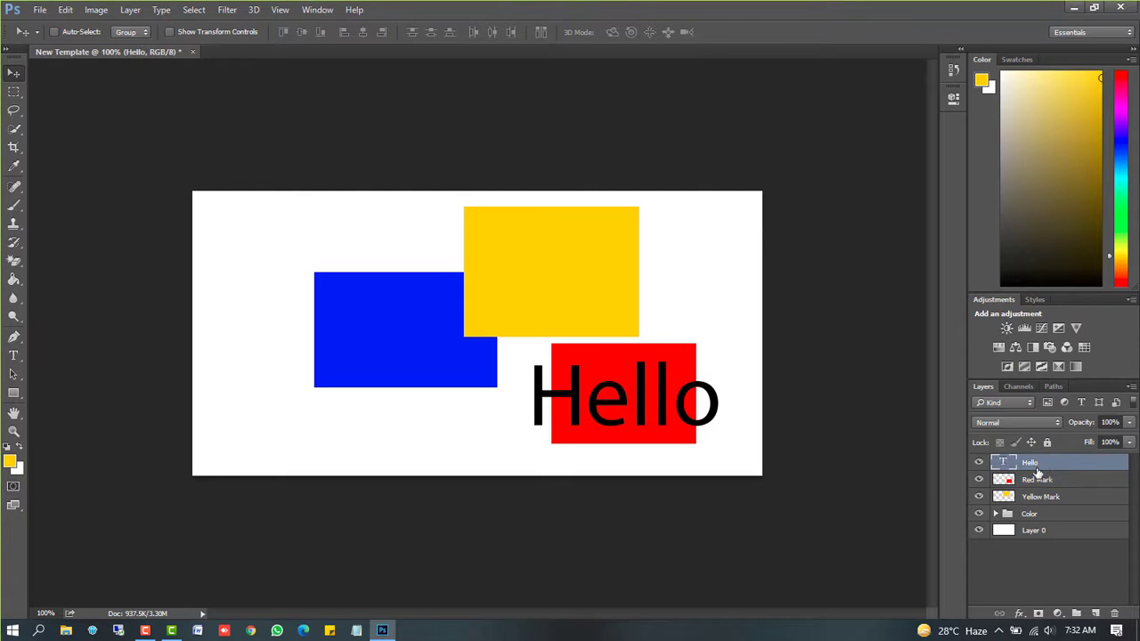
left_click(1039, 481)
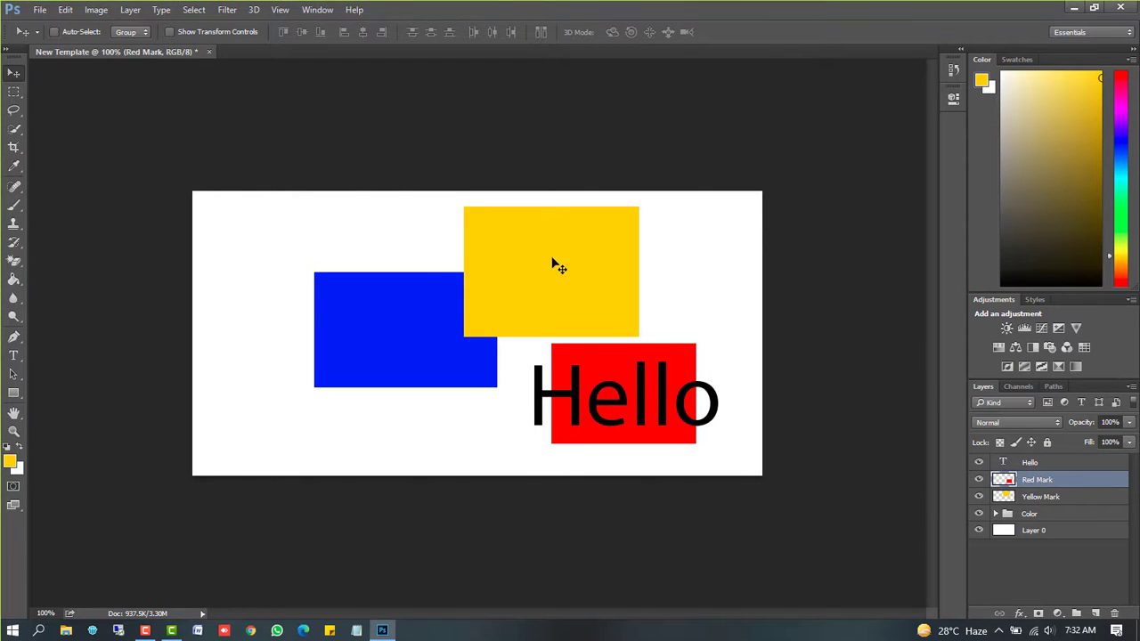
mouse_move(547, 256)
left_mouse_down()
mouse_move(550, 268)
mouse_move(539, 263)
left_mouse_up()
left_click(1085, 496)
left_click_drag(598, 288, 660, 412)
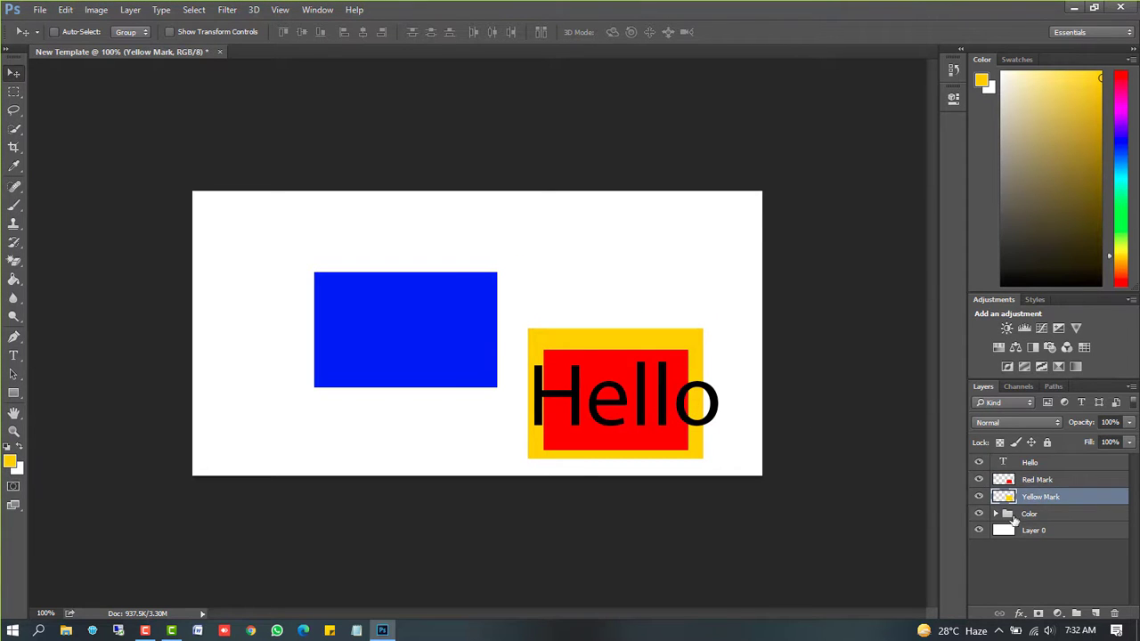
Step: Expand the Color group and move the Blue Mark layer out of it, directly above the group
left_click(996, 514)
left_click(1056, 529)
left_click_drag(1056, 529, 1051, 505)
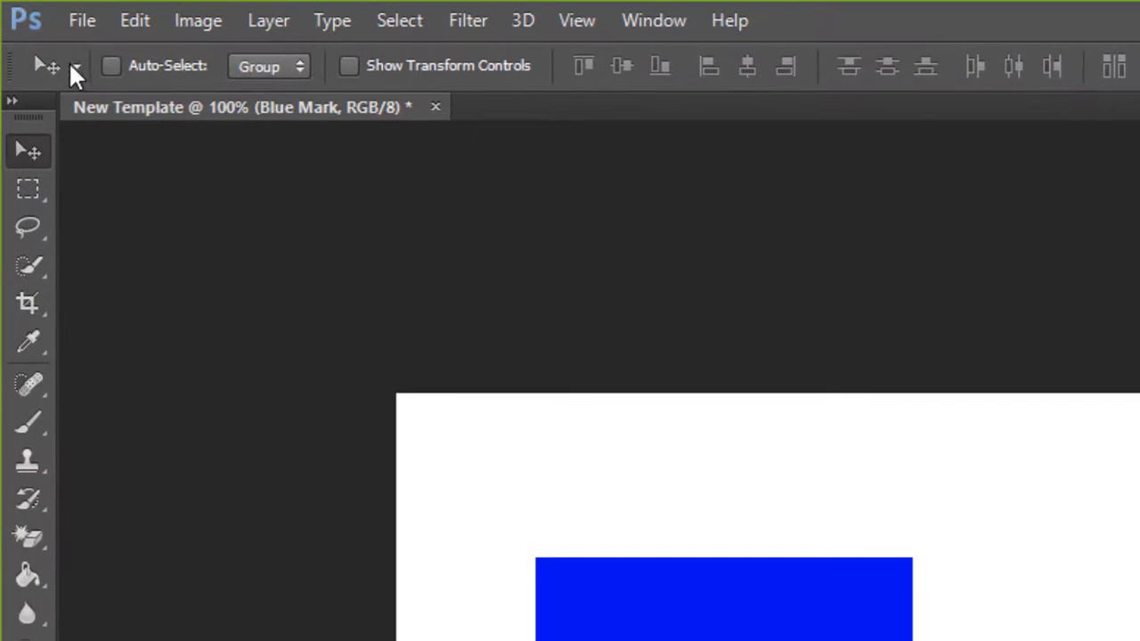
Step: Save the document to the Desktop as New Template.psd in Photoshop format, with layers and Maximize Compatibility on
left_click(87, 19)
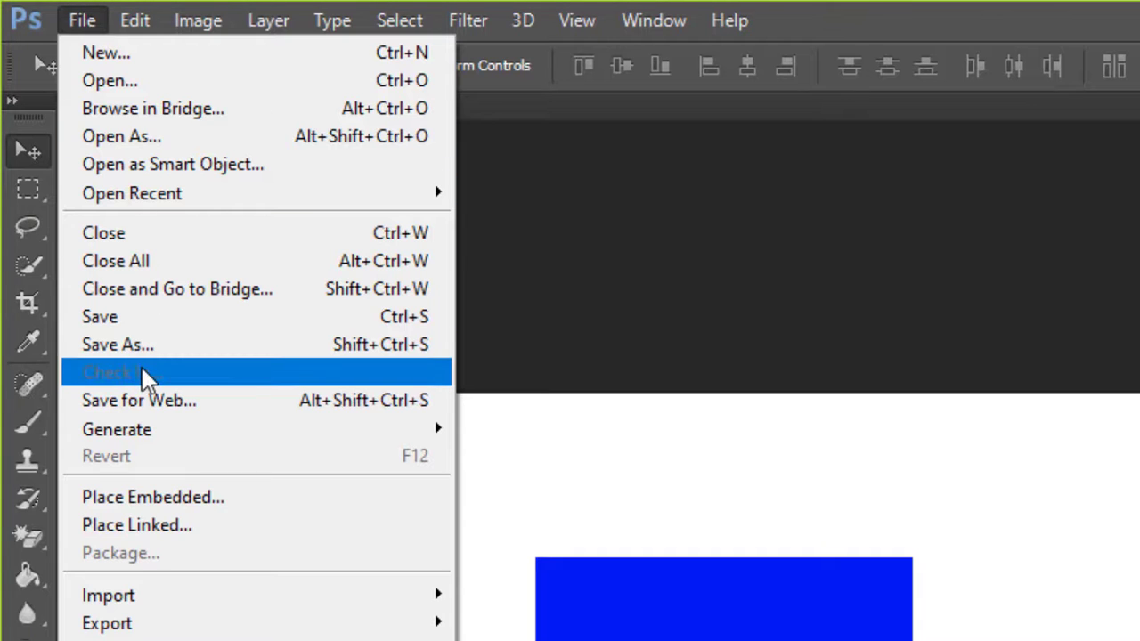
left_click(141, 322)
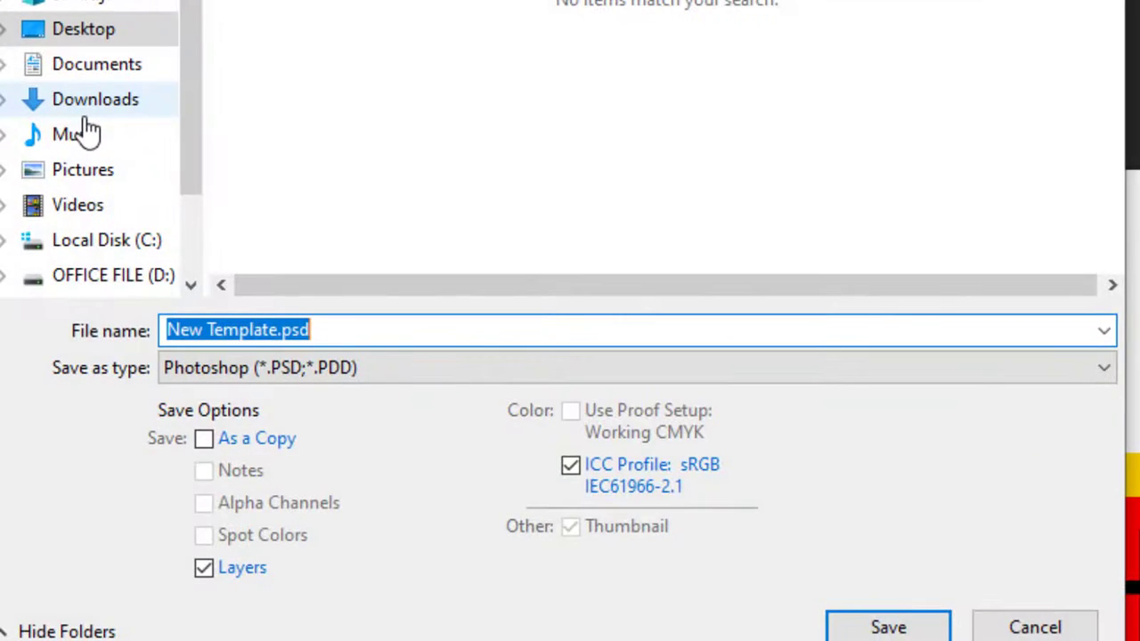
left_click(89, 32)
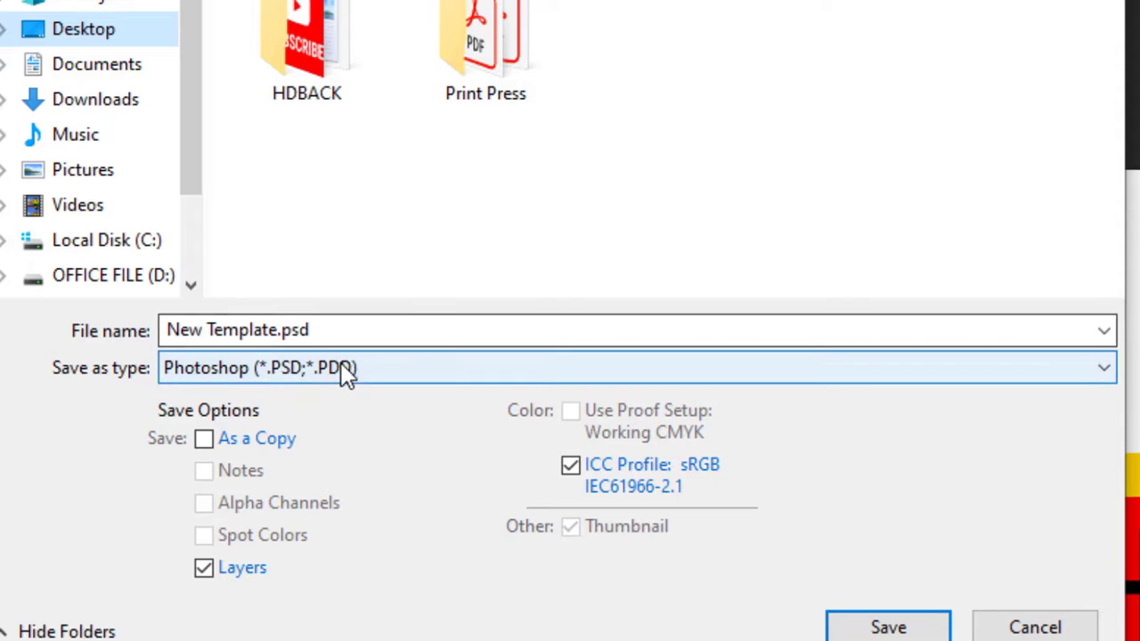
left_click(304, 330)
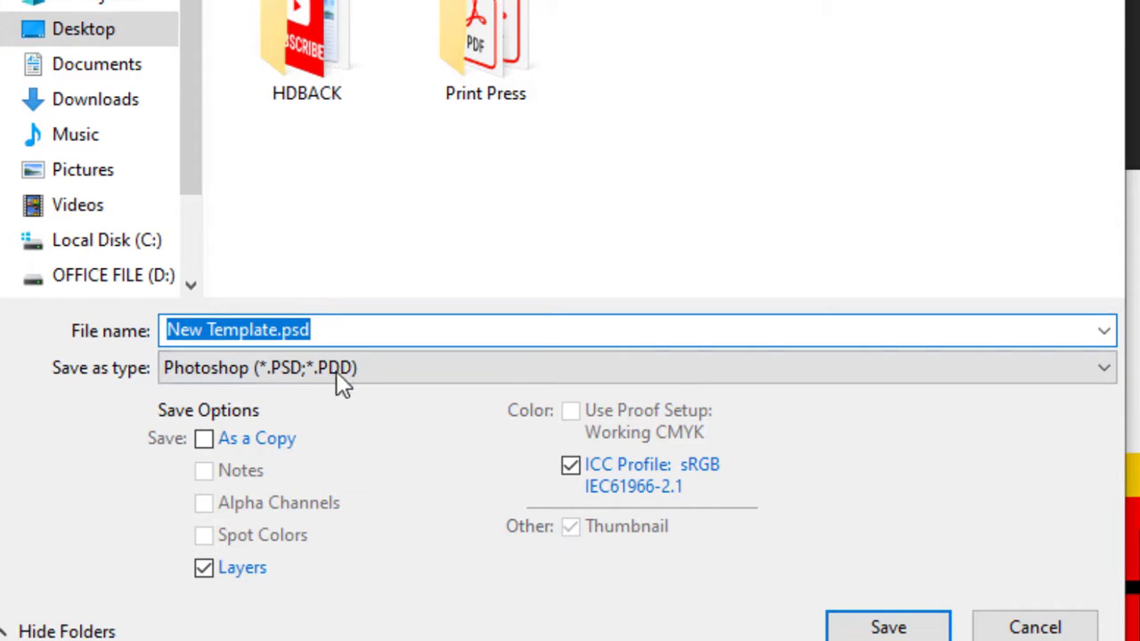
left_click(567, 377)
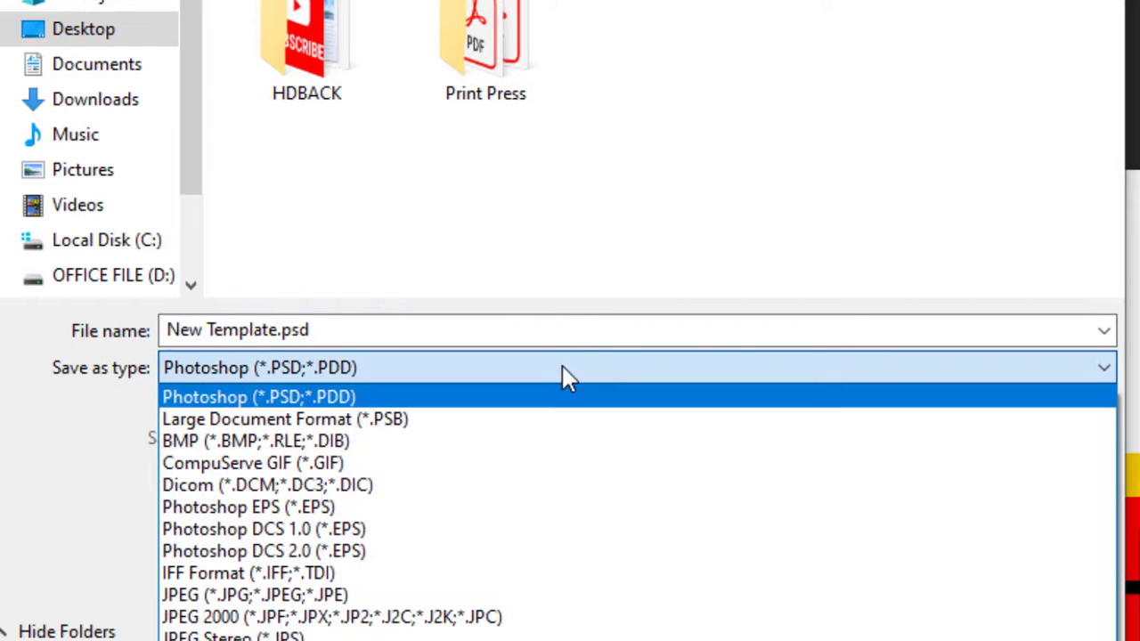
left_click(367, 398)
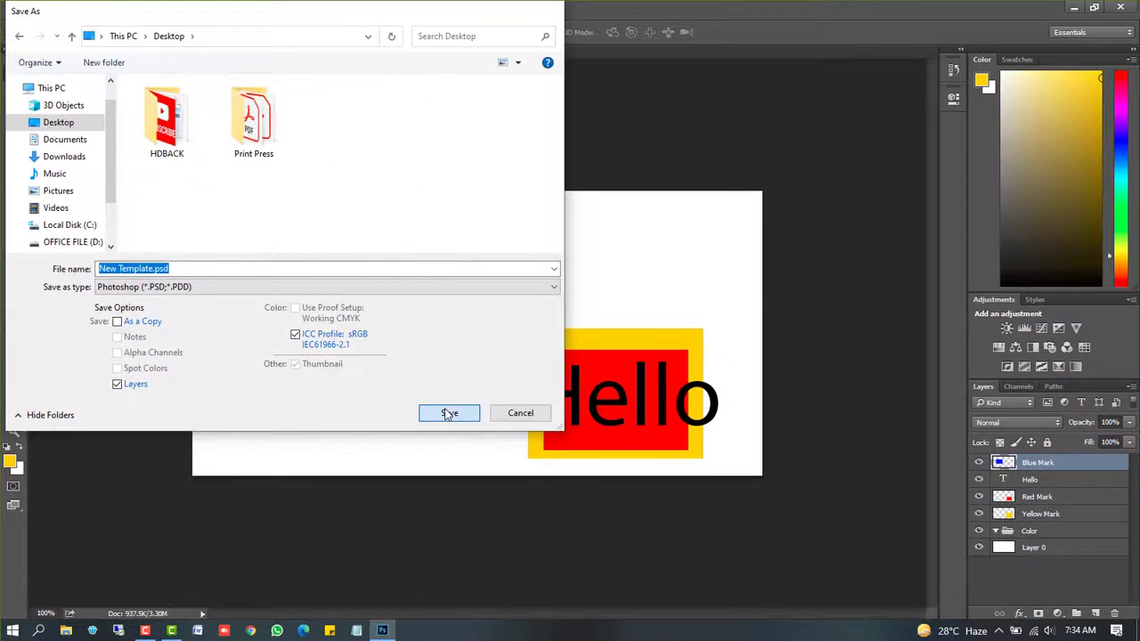
left_click(546, 461)
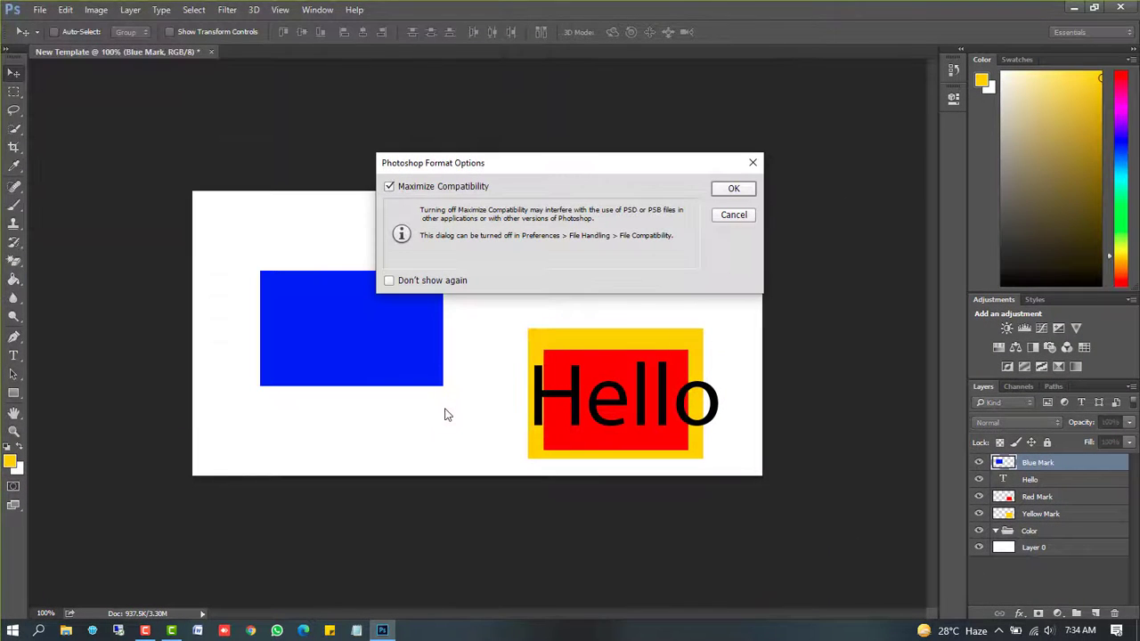
left_click(735, 188)
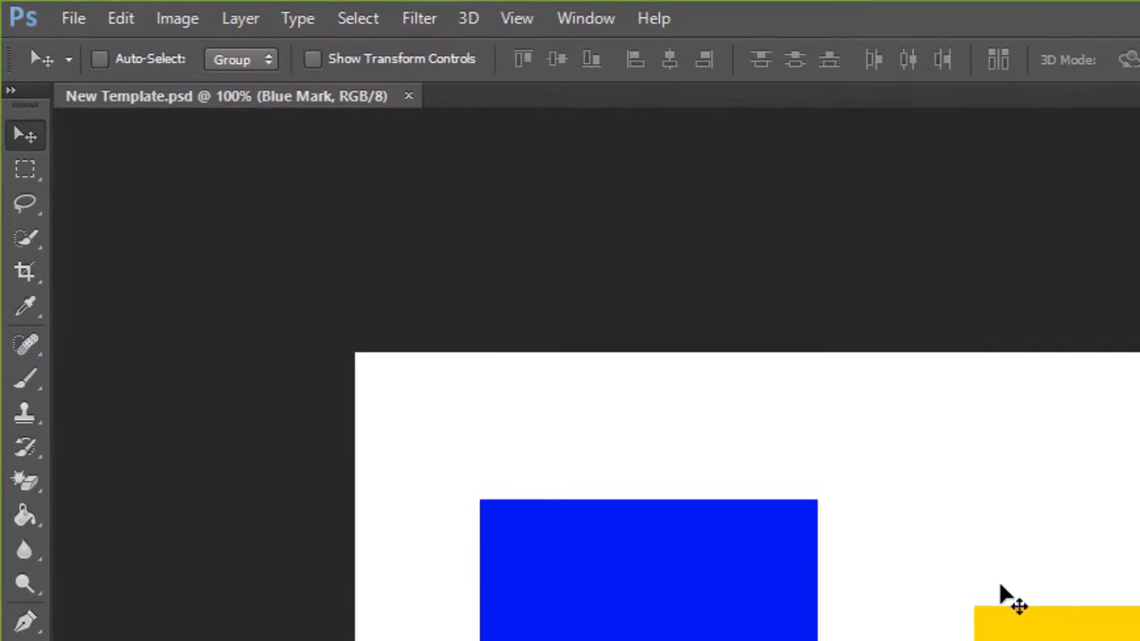
Step: Export the design for web with the JPEG High preset at quality 60 to the Desktop as New-Template.jpg
left_click(63, 18)
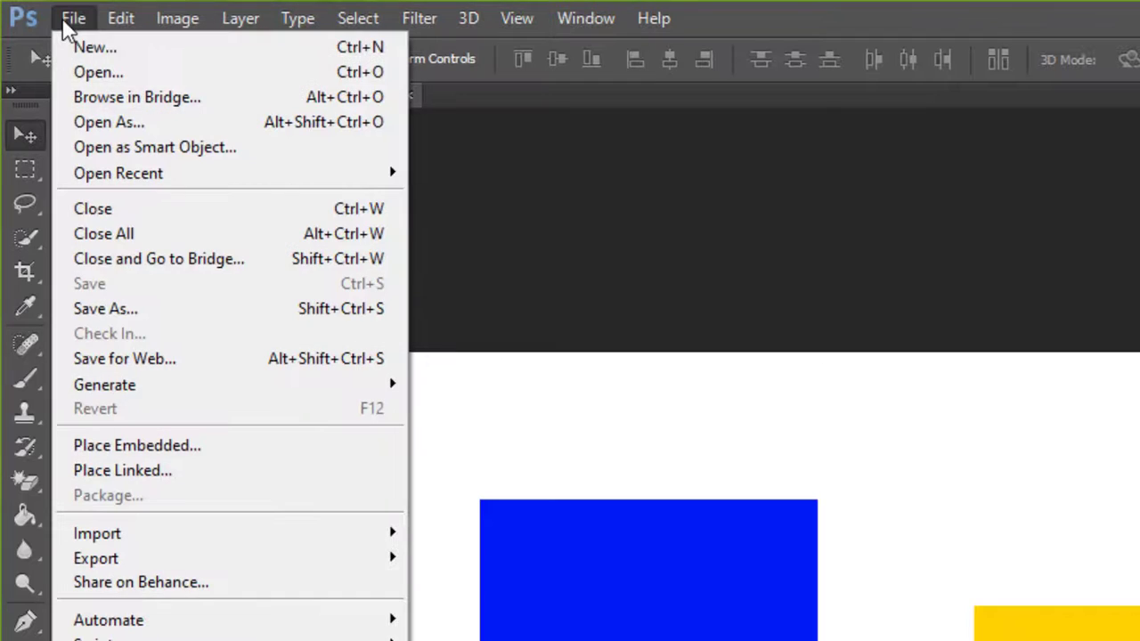
left_click(138, 361)
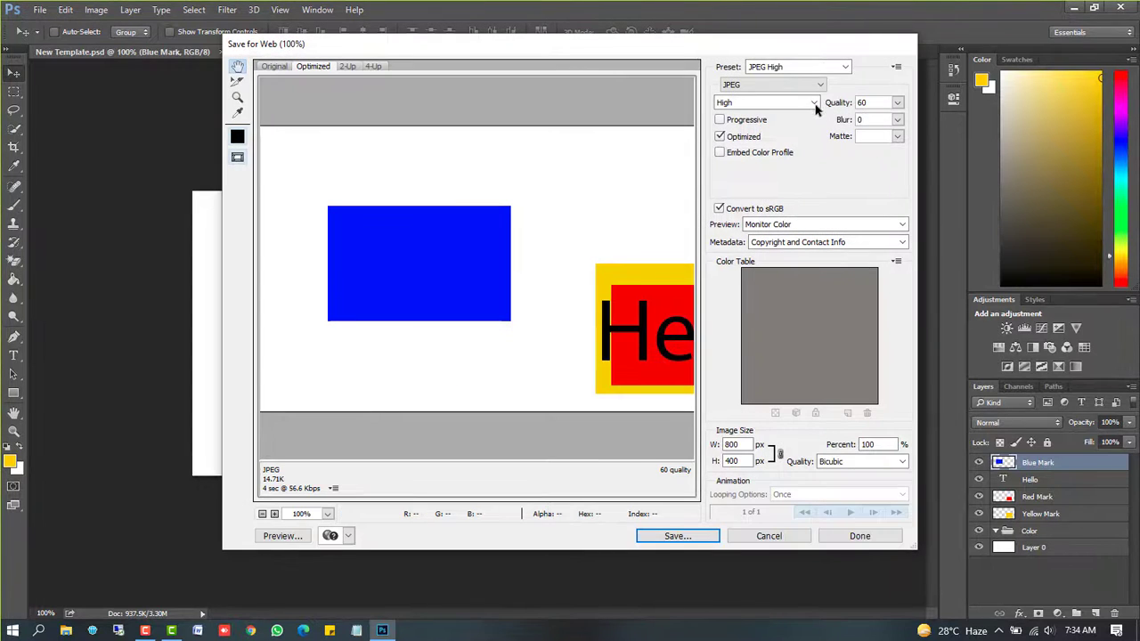
left_click(677, 537)
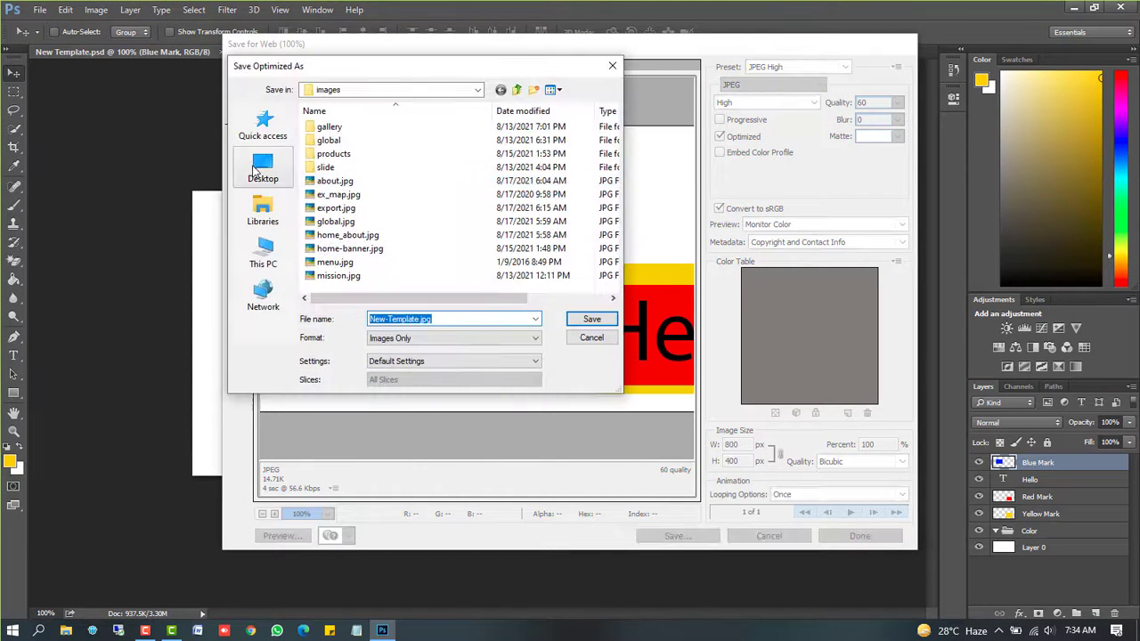
left_click(258, 174)
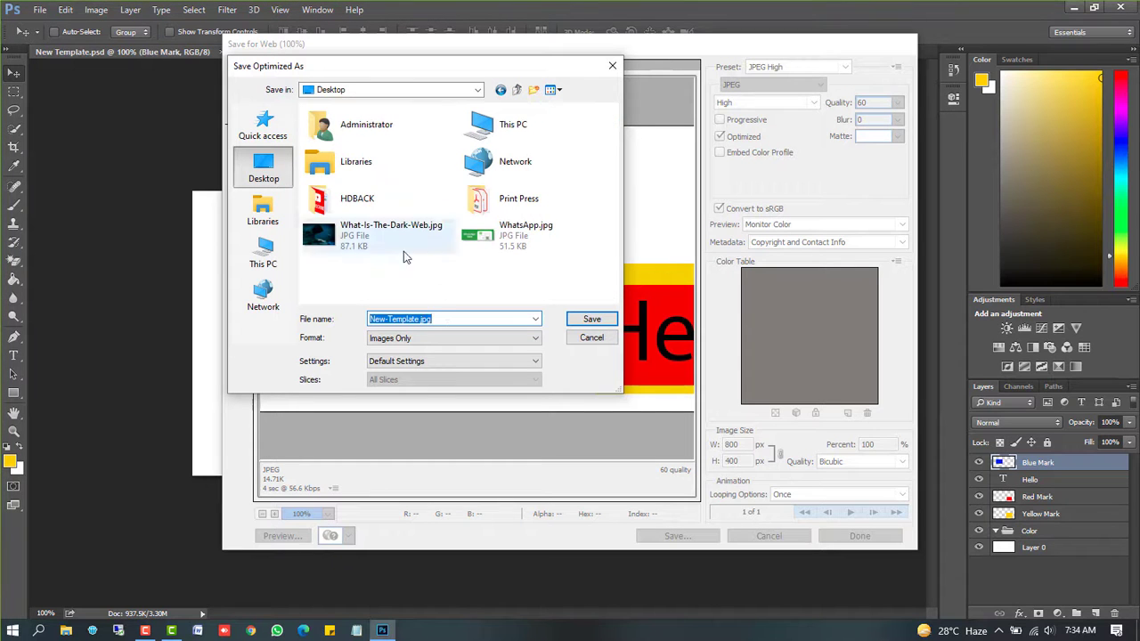
left_click(591, 319)
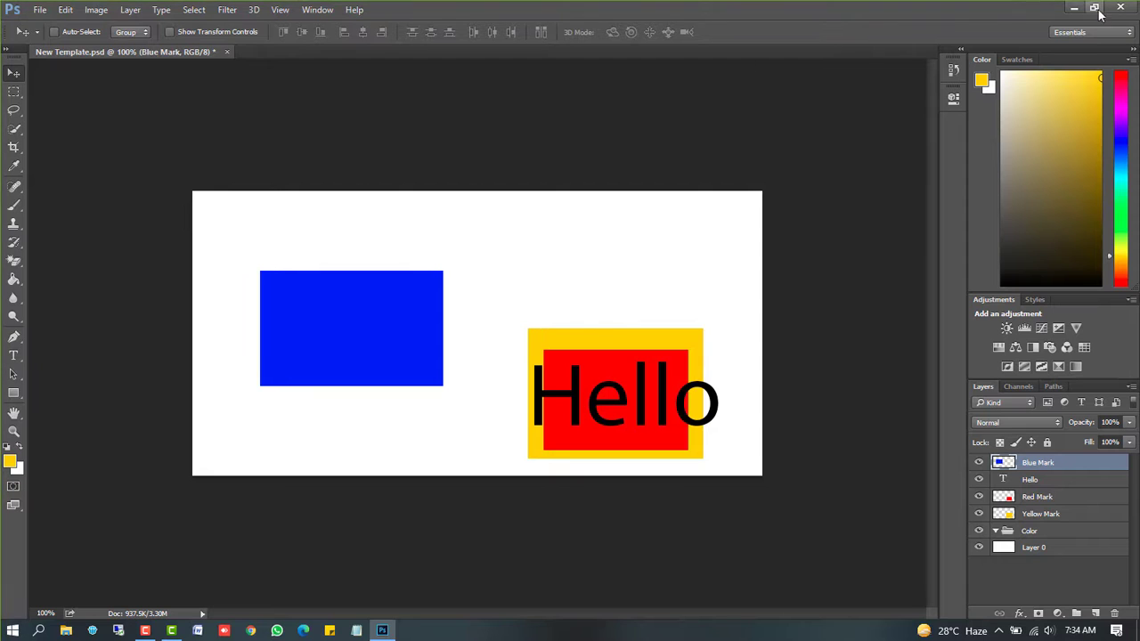
Step: Save the changes to New Template.psd and close the document
left_click(38, 13)
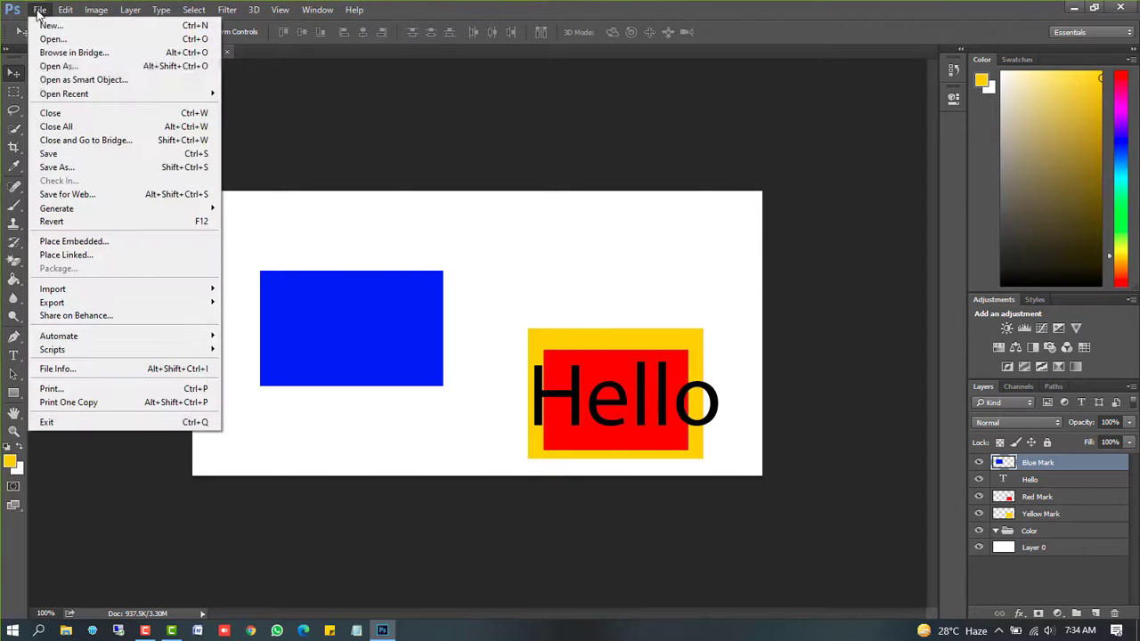
left_click(60, 156)
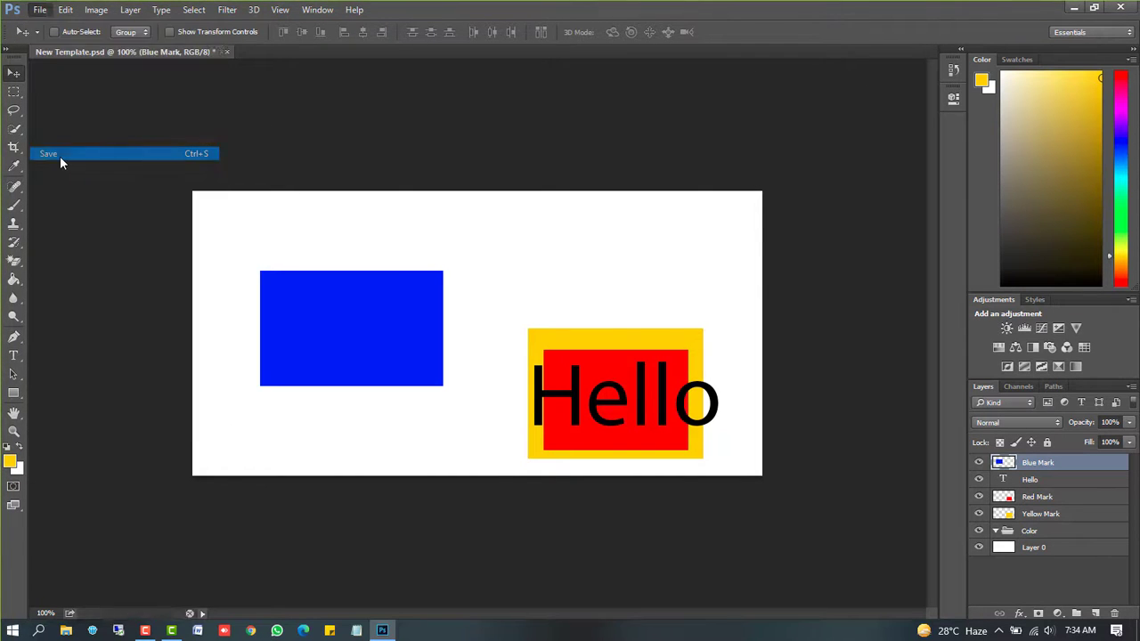
left_click(219, 51)
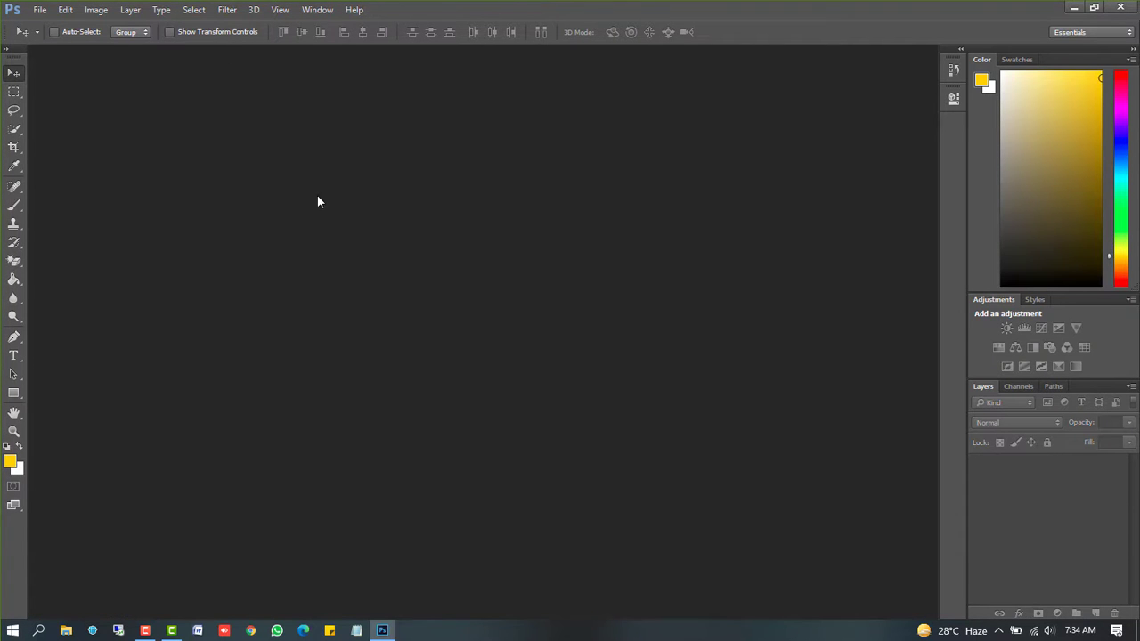
Step: Go to the Windows desktop, view the exported New-Template.jpg at different zoom levels, and close the image viewer
left_click(1073, 8)
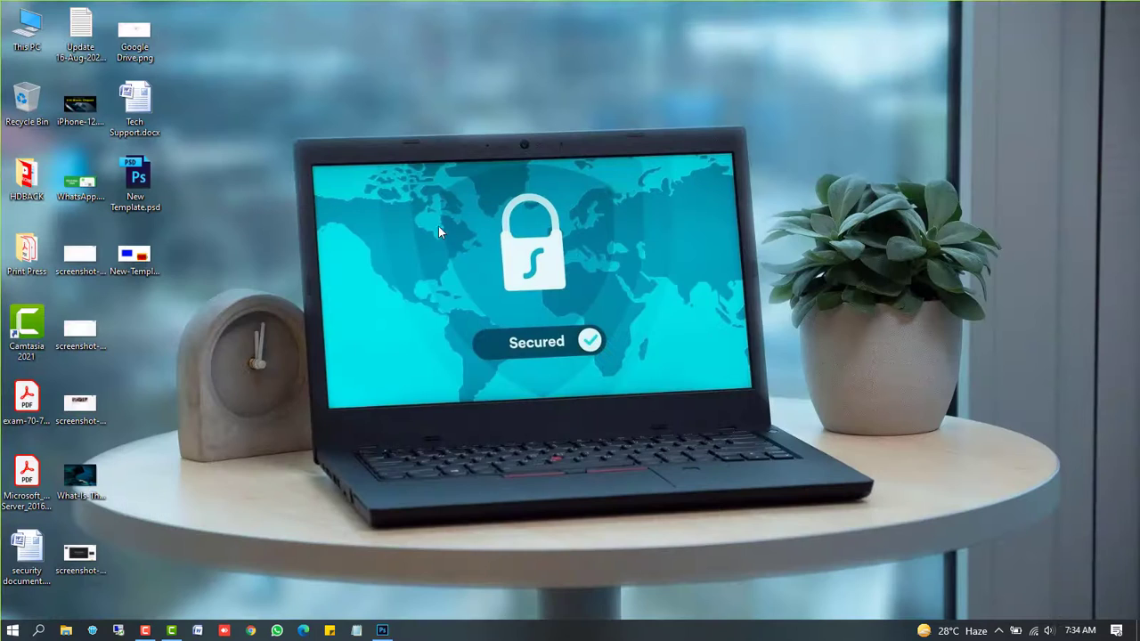
left_click(134, 260)
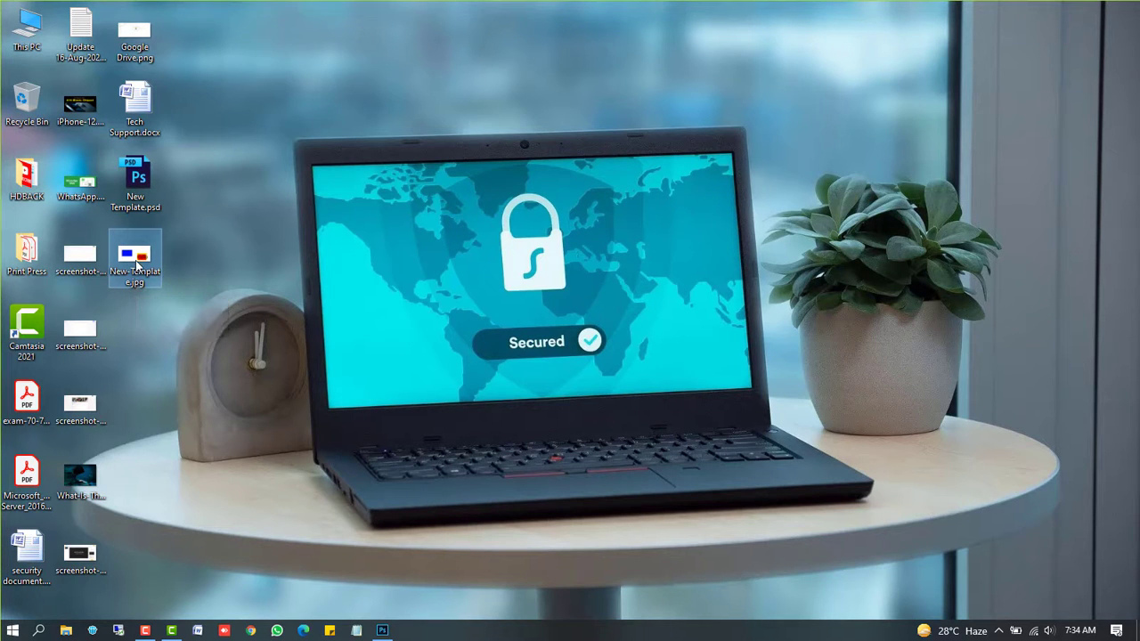
double_click(136, 260)
scroll(691, 295, "up", 3)
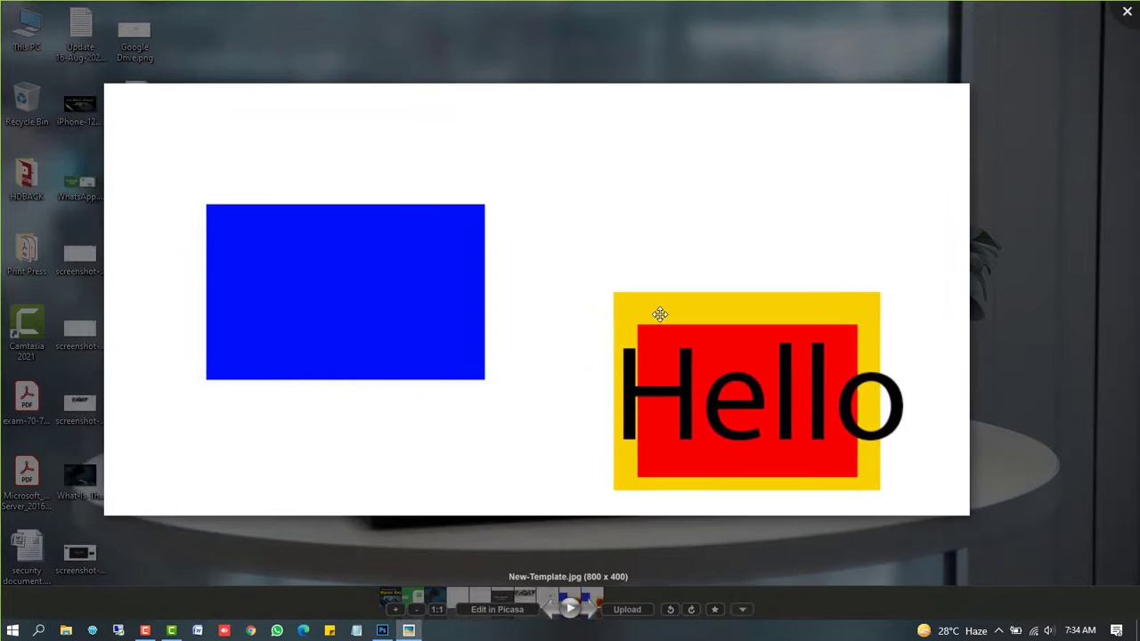
scroll(655, 310, "down", 2)
scroll(656, 308, "up", 2)
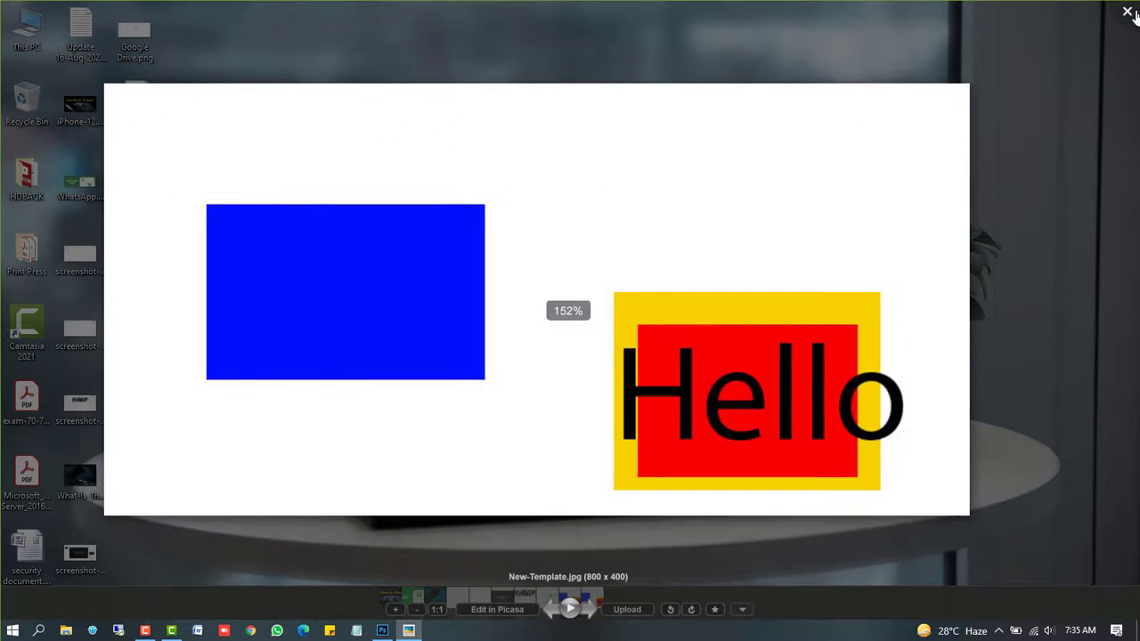
left_click(1127, 12)
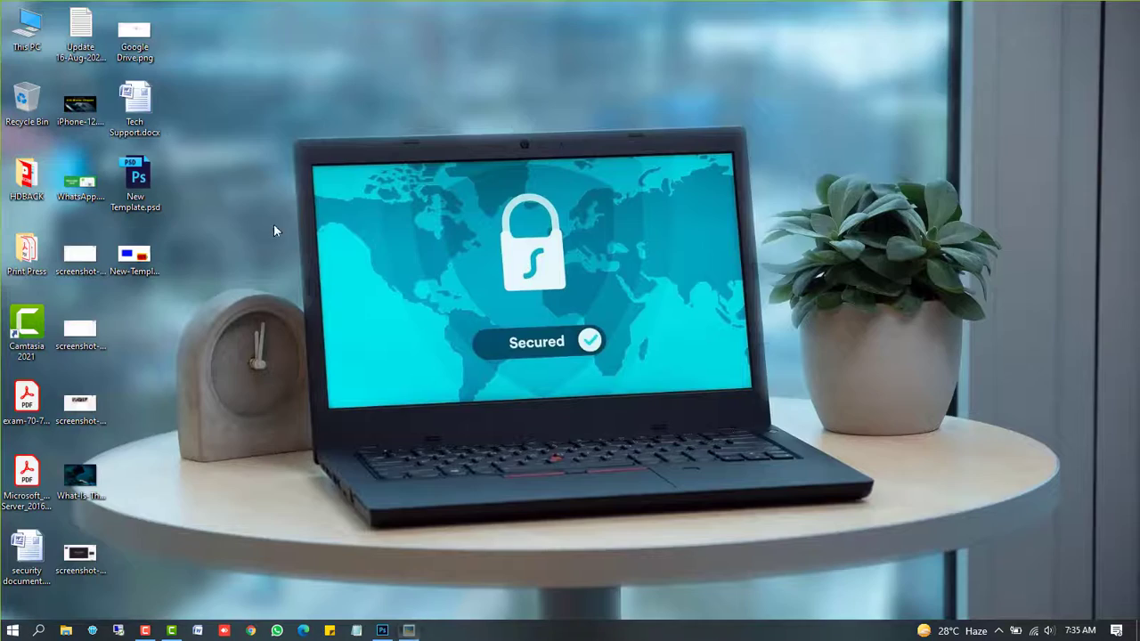
Step: Reopen New Template.psd in Photoshop from the Windows desktop
left_click(143, 180)
left_click(383, 630)
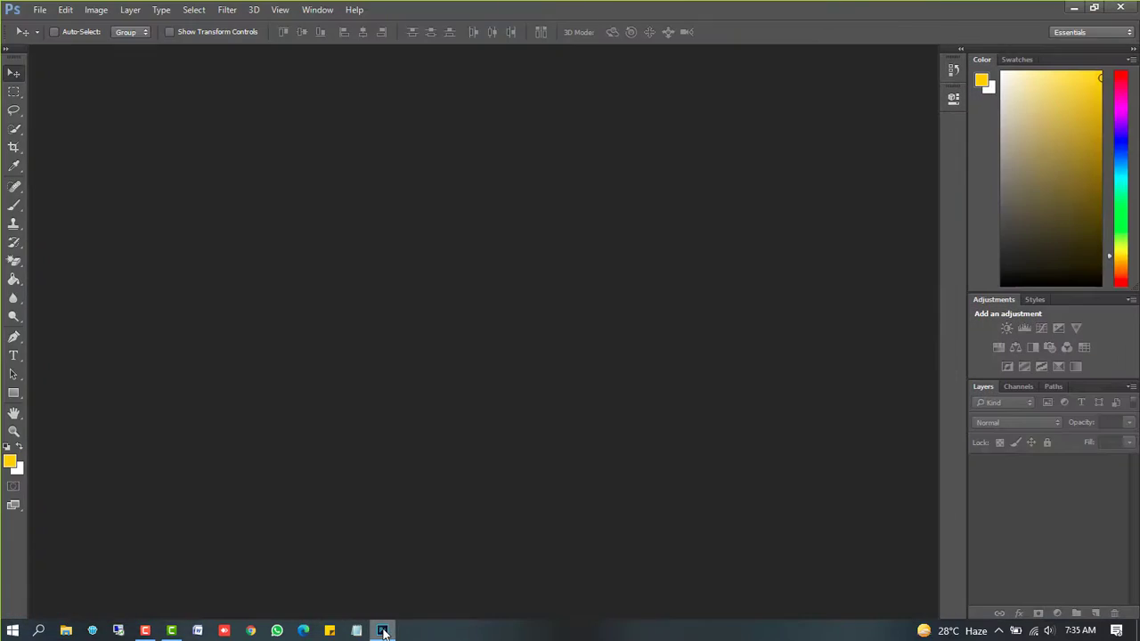
left_click(383, 630)
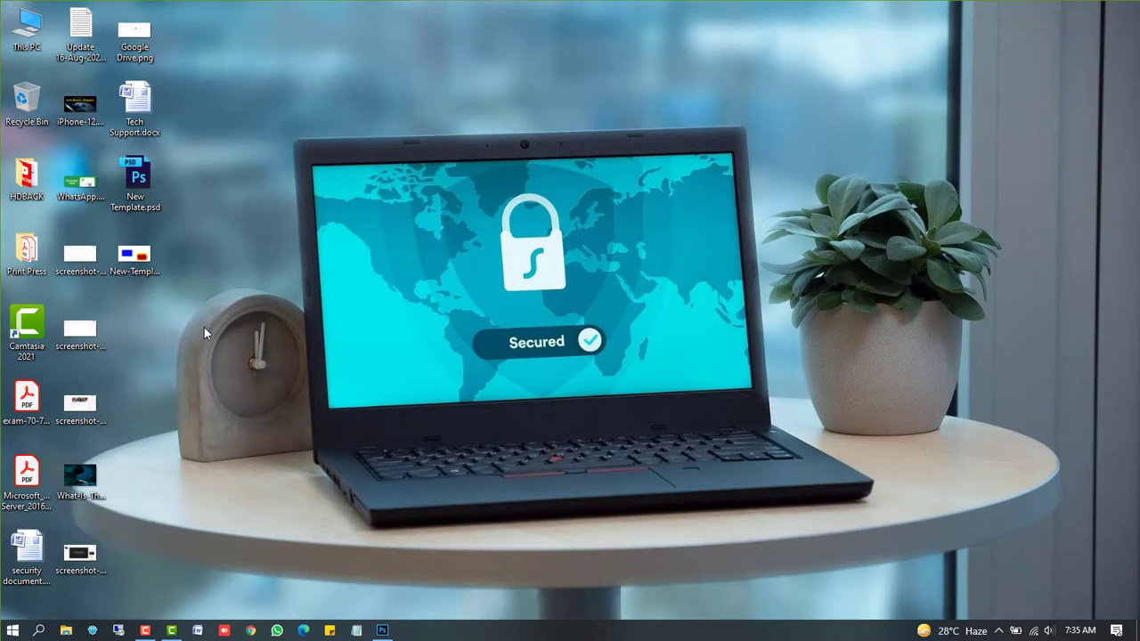
double_click(140, 180)
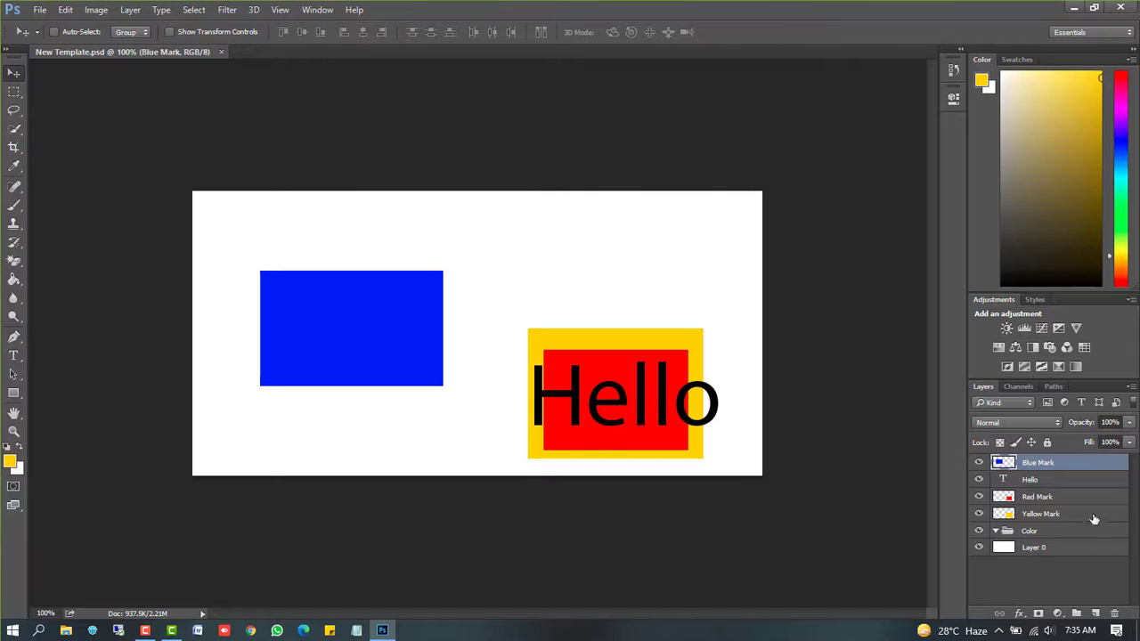
Step: Move the Red Mark rectangle to the left and the Yellow Mark rectangle up and slightly right, so they only partly overlap
left_click(1071, 482)
left_click(1071, 496)
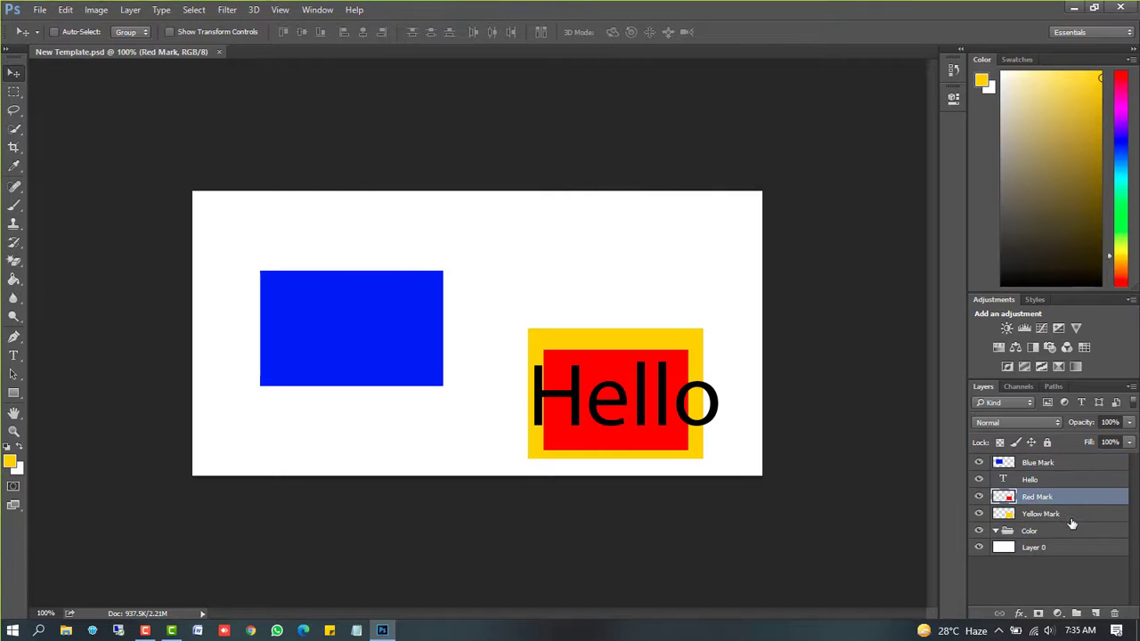
left_click(1072, 514)
left_click(1061, 501)
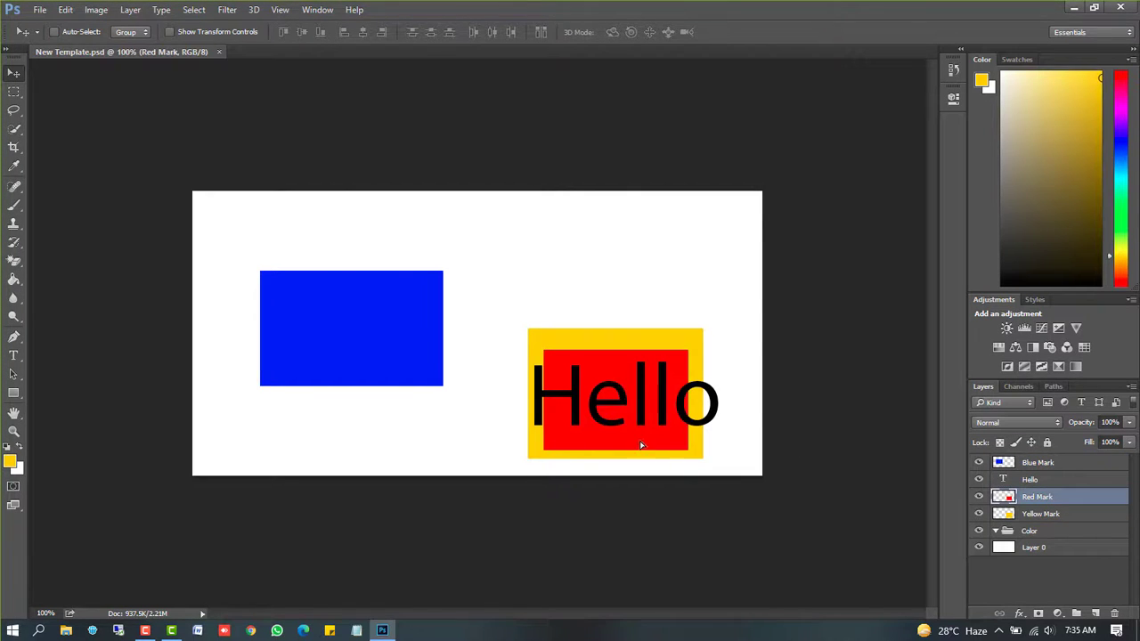
mouse_move(640, 444)
left_mouse_down()
mouse_move(700, 387)
mouse_move(598, 344)
mouse_move(609, 436)
mouse_move(632, 456)
left_mouse_up()
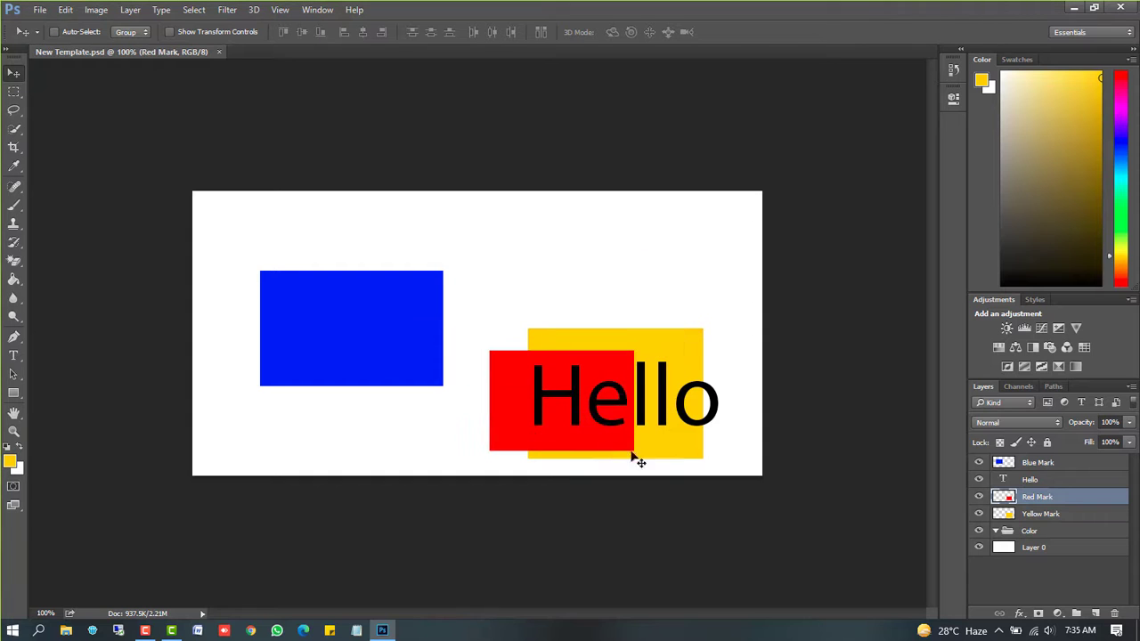
left_click(1020, 517)
left_click_drag(702, 431, 712, 395)
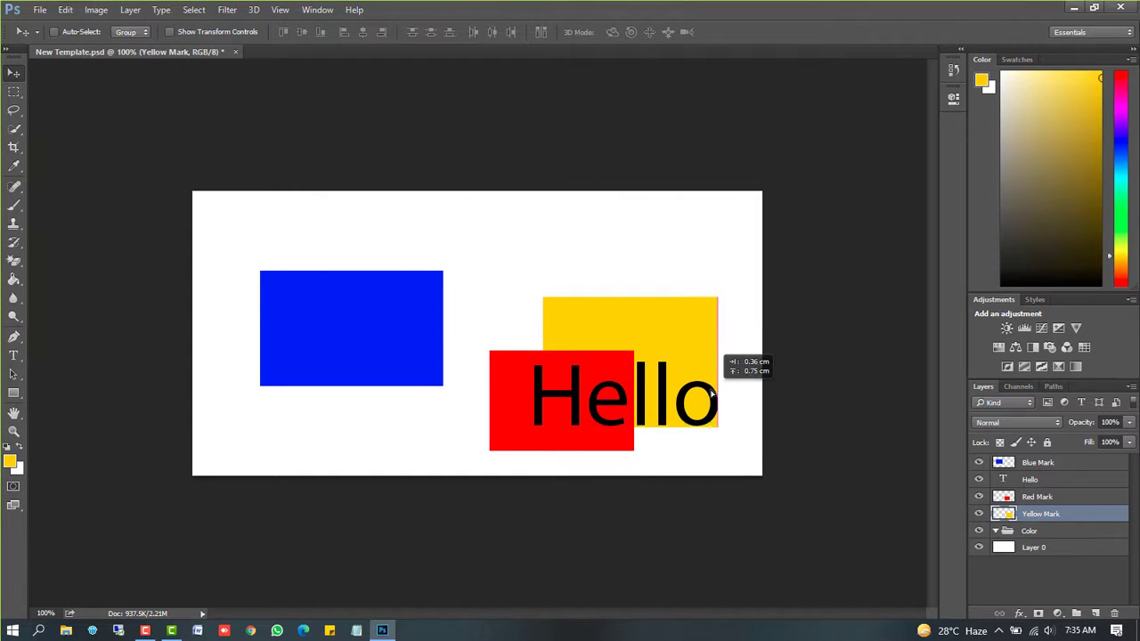
Step: Move the Blue Mark rectangle slightly up and to the left on the canvas
left_click(1042, 465)
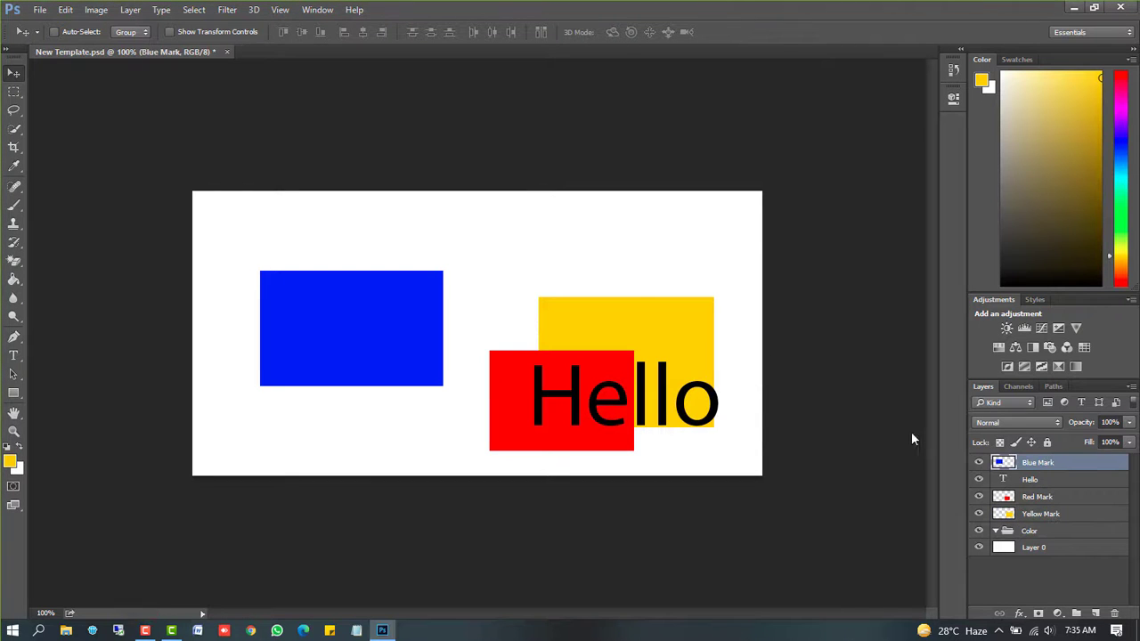
left_click_drag(391, 362, 376, 340)
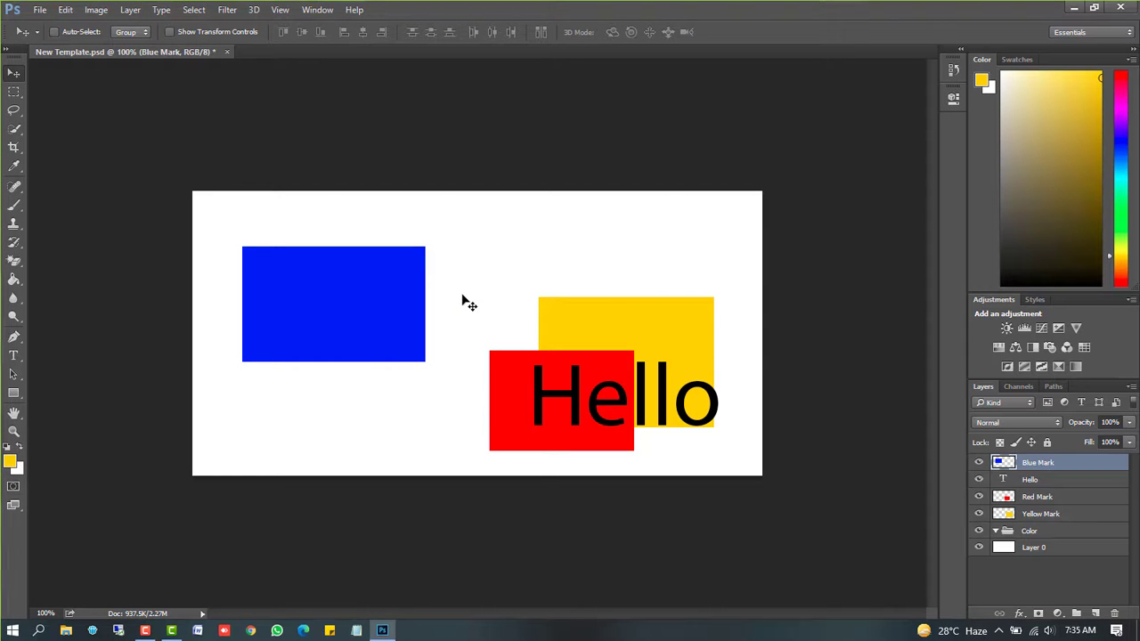
key("ctrl")
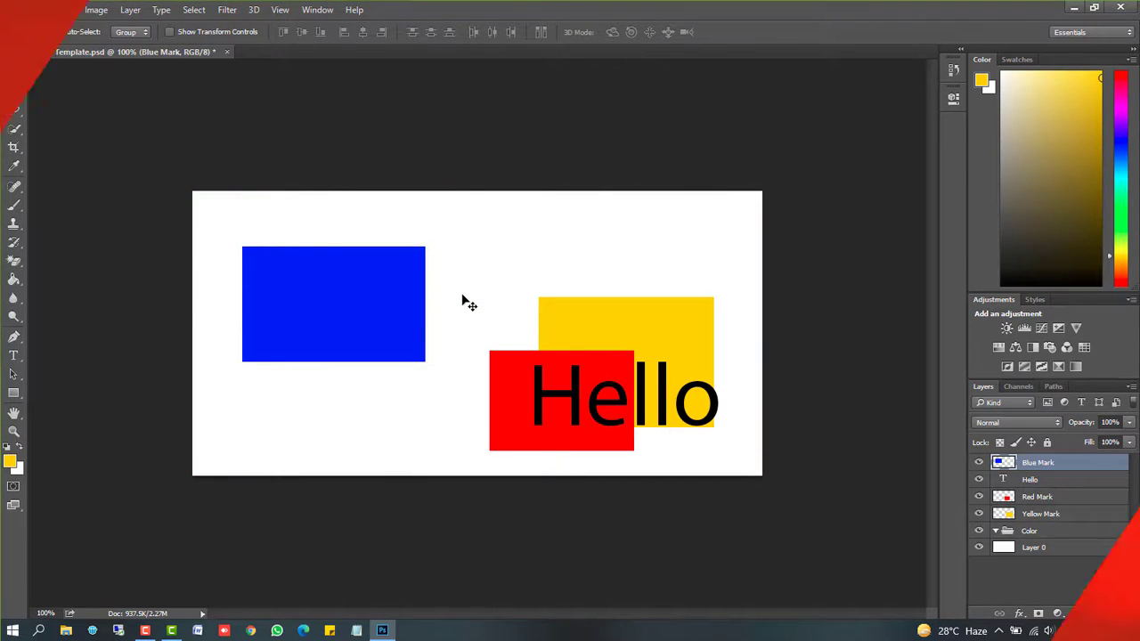